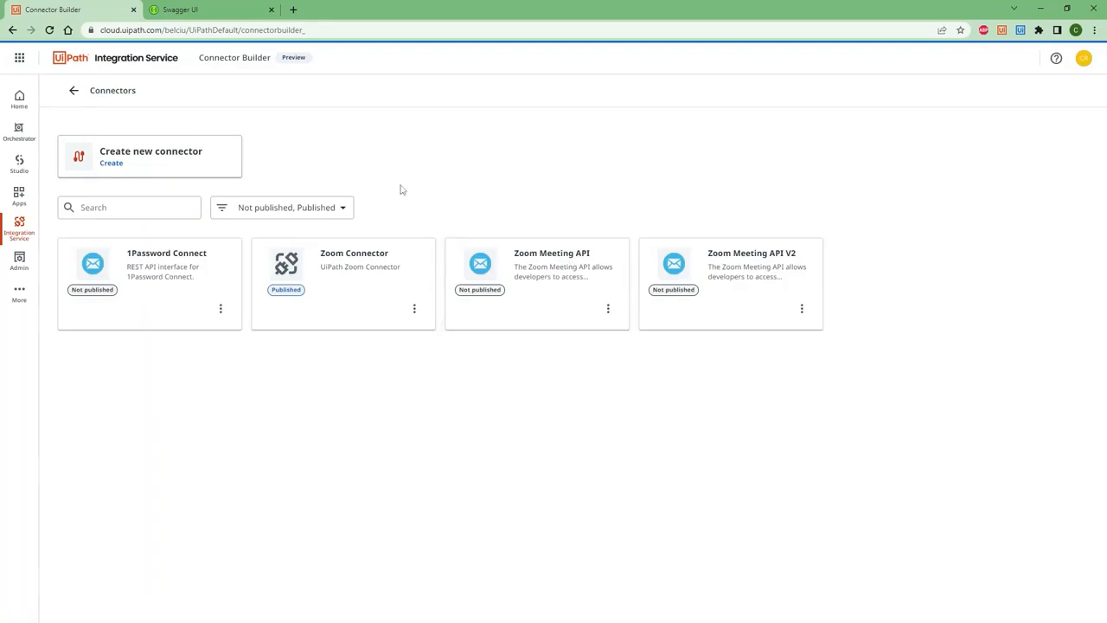
pyautogui.click(339, 207)
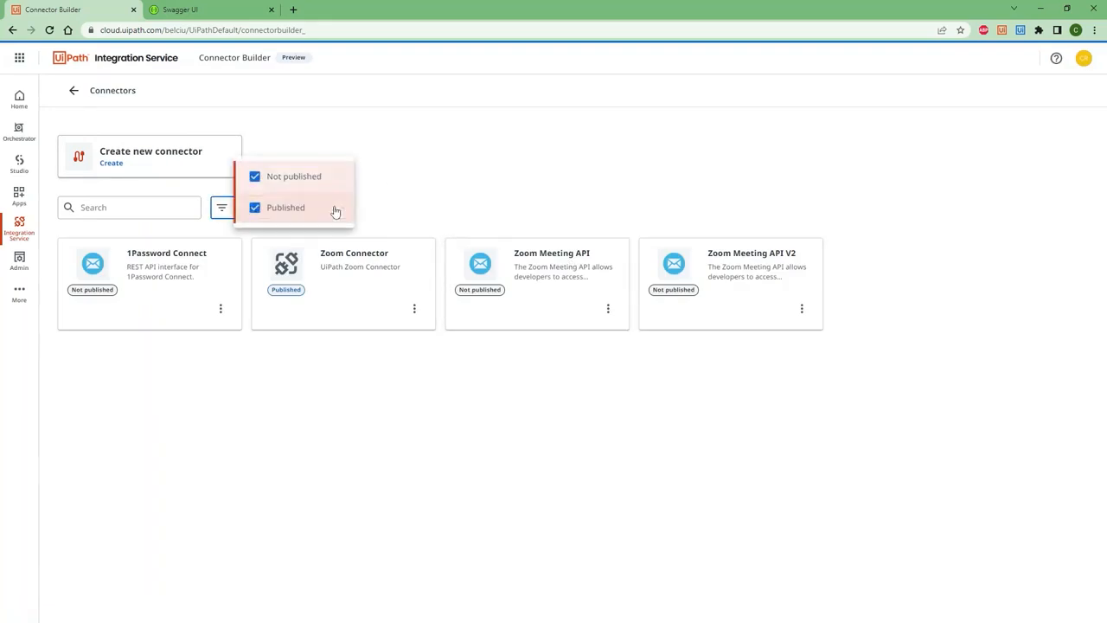
pyautogui.click(397, 188)
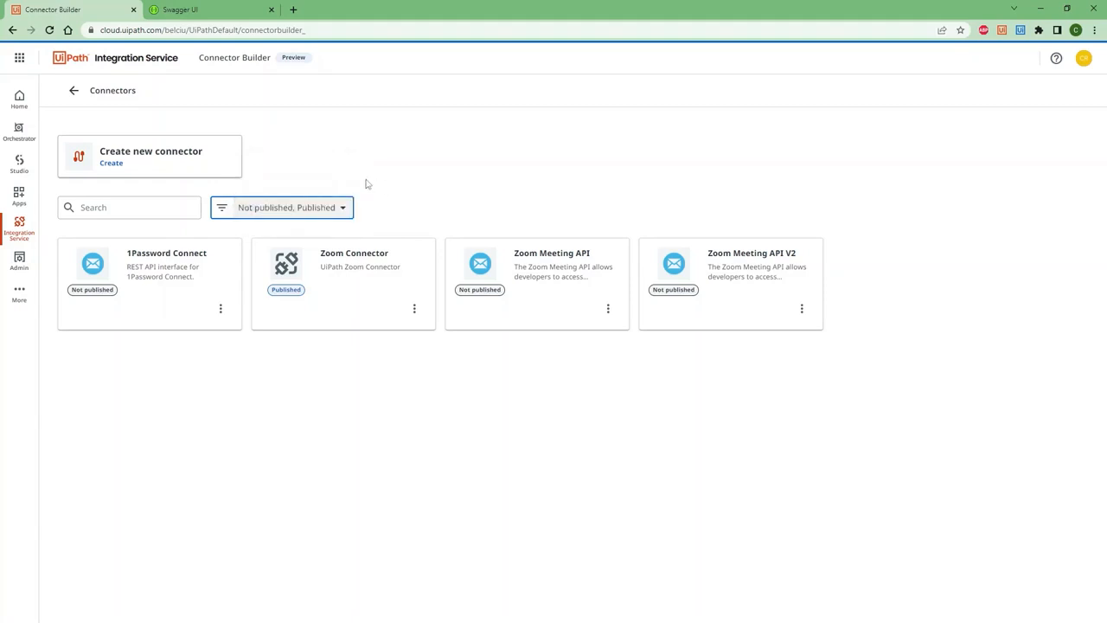
pyautogui.click(219, 159)
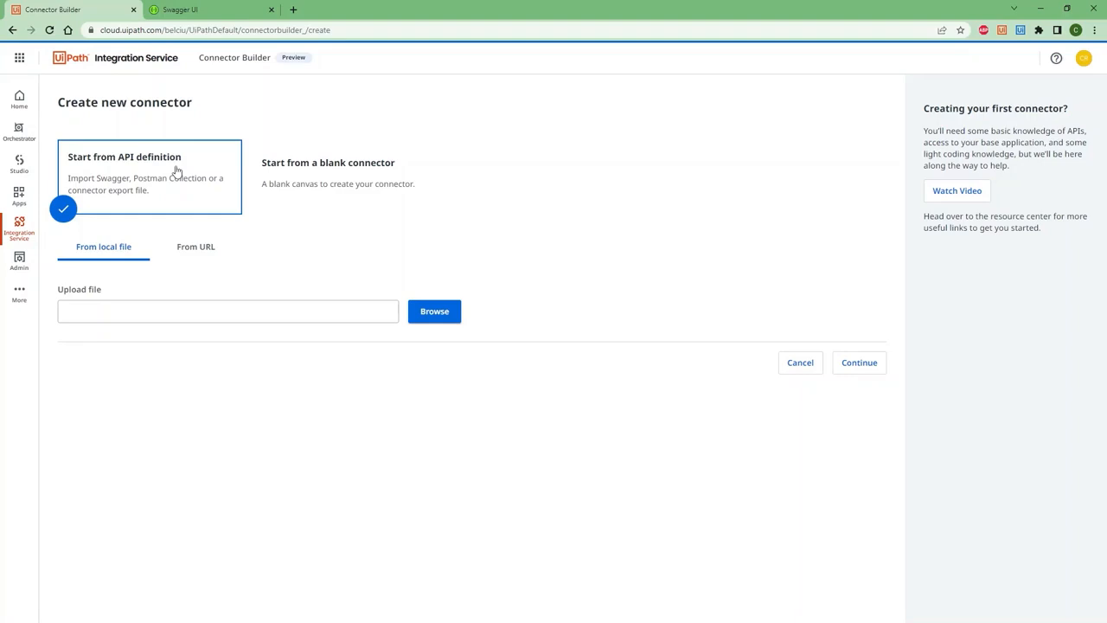
pyautogui.click(173, 252)
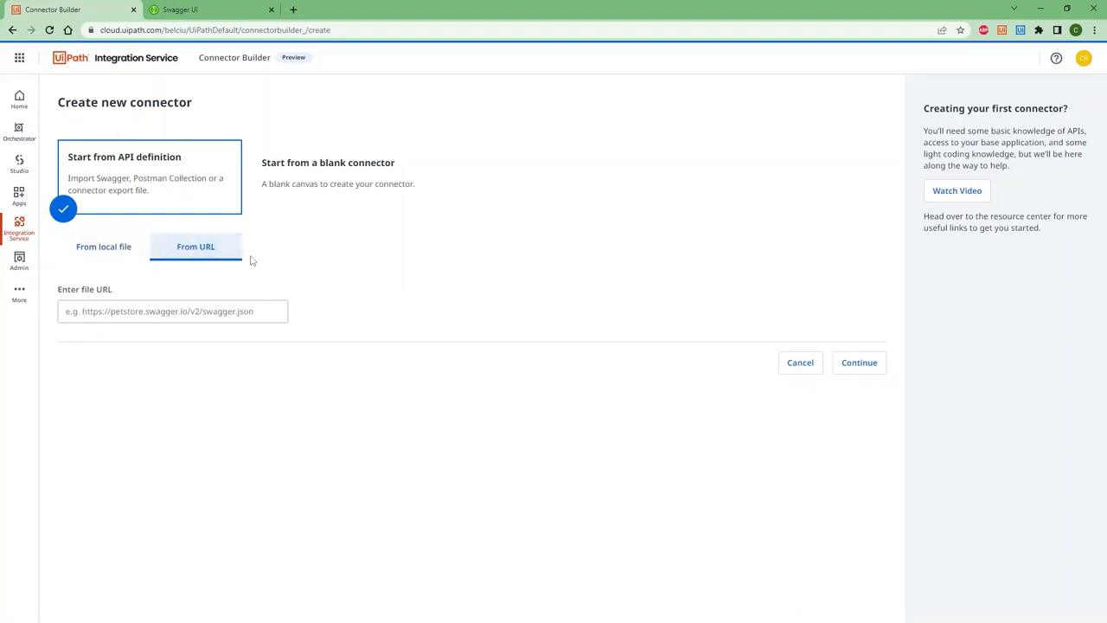
pyautogui.hotkey('ctrl', 'Tab')
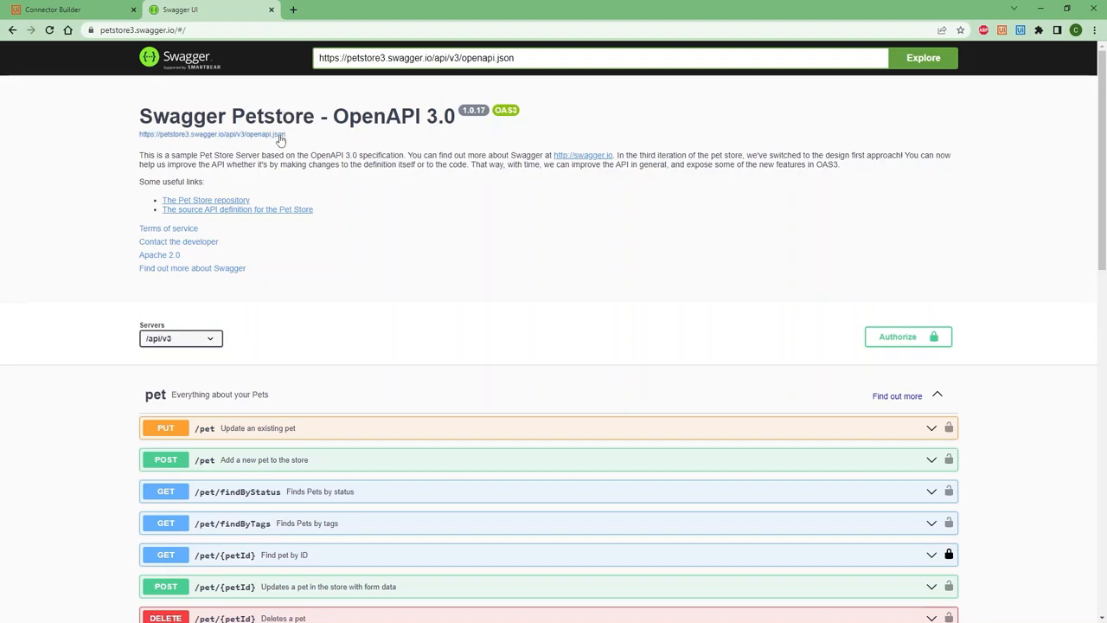
pyautogui.rightClick(281, 141)
pyautogui.click(313, 204)
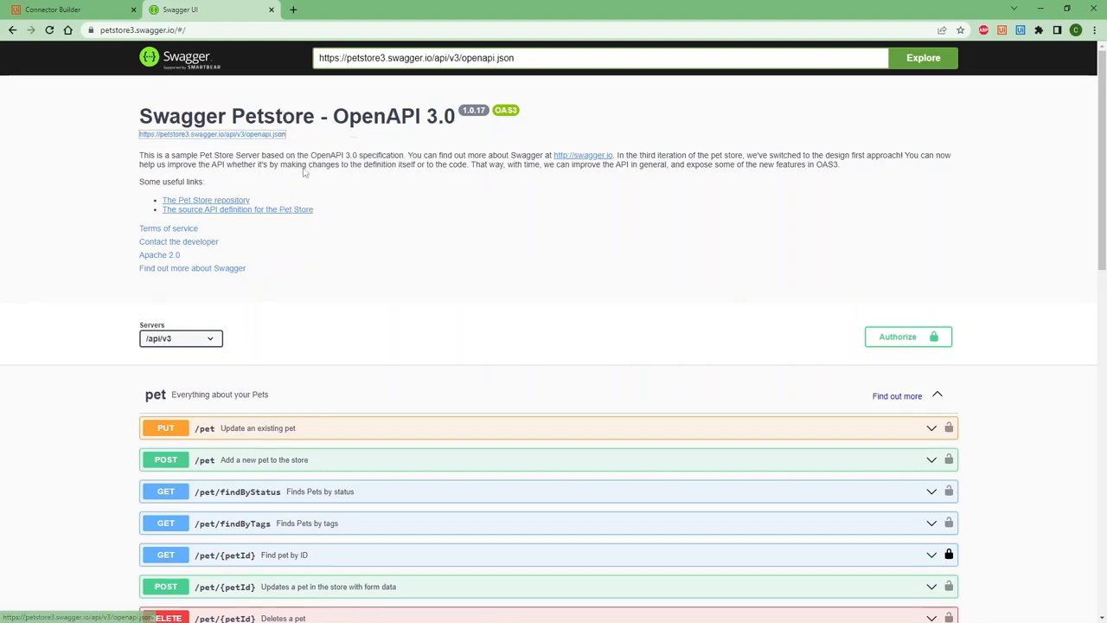
pyautogui.hotkey('ctrl', 'Tab')
pyautogui.click(161, 311)
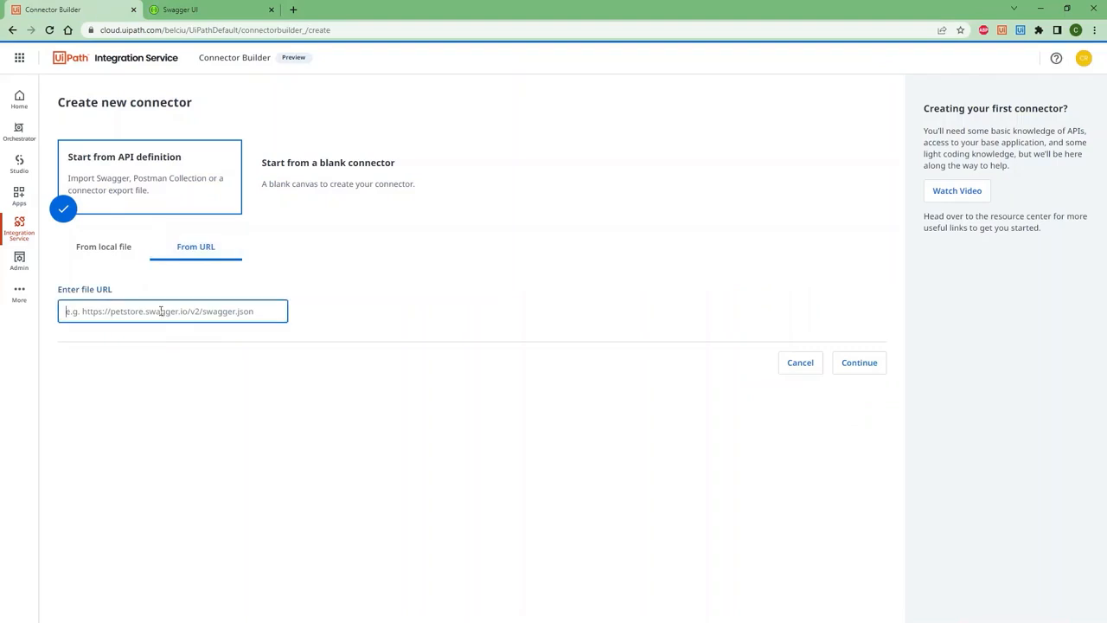
pyautogui.hotkey('ctrl', 'v')
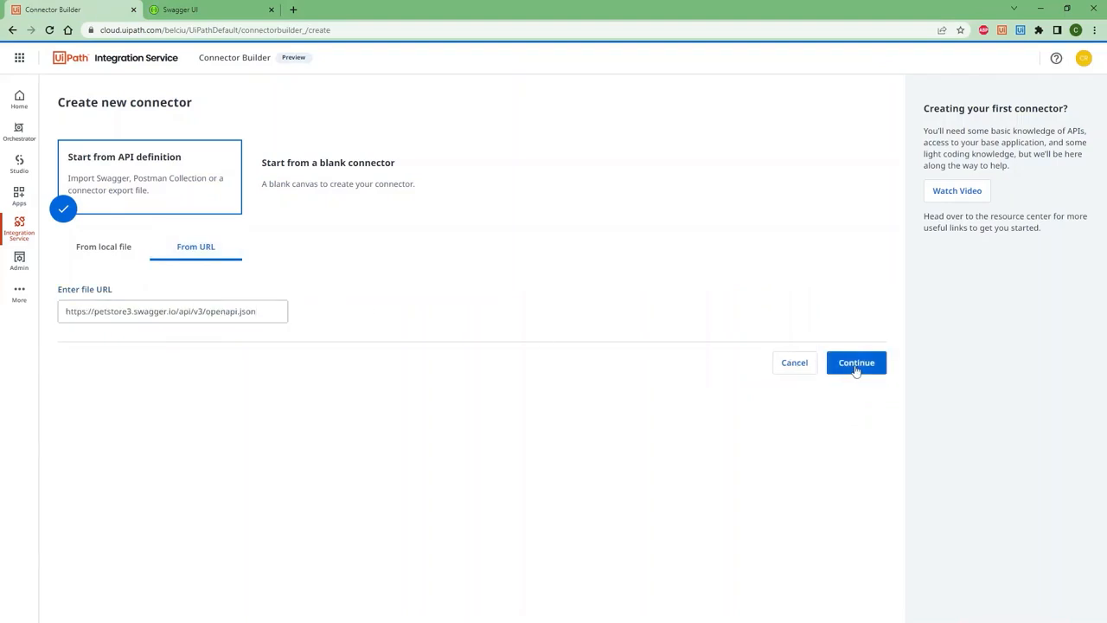
pyautogui.click(855, 365)
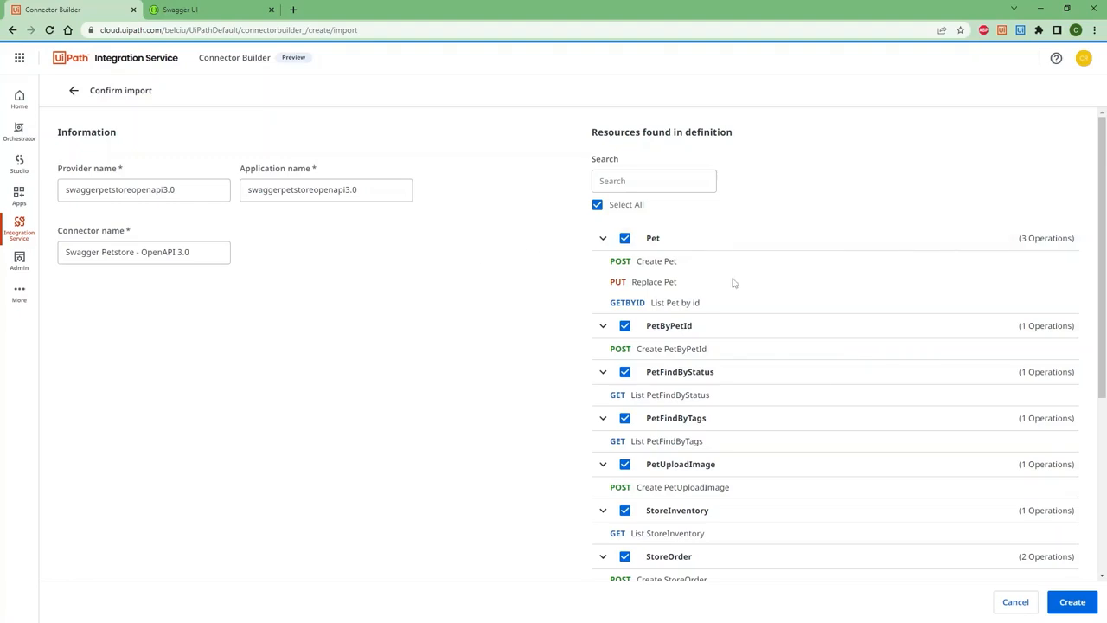
# Review the resources found in the definition and create the Swagger Petstore - OpenAPI 3.0 connector with all of them selected
pyautogui.scroll(-3, 734, 283)
pyautogui.scroll(-4, 729, 279)
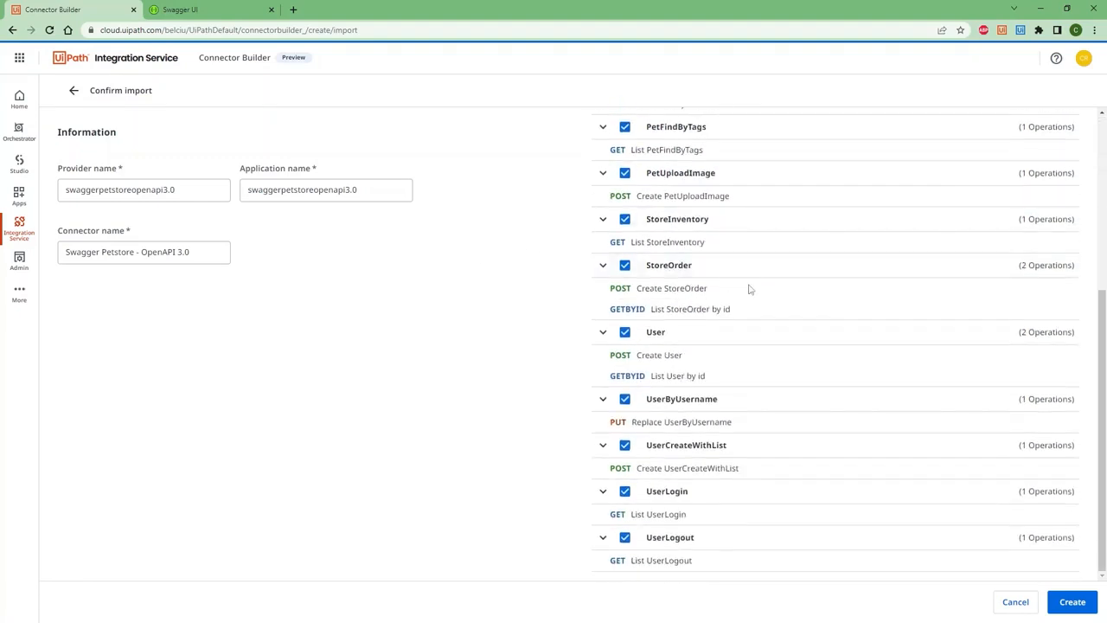
pyautogui.scroll(7, 749, 289)
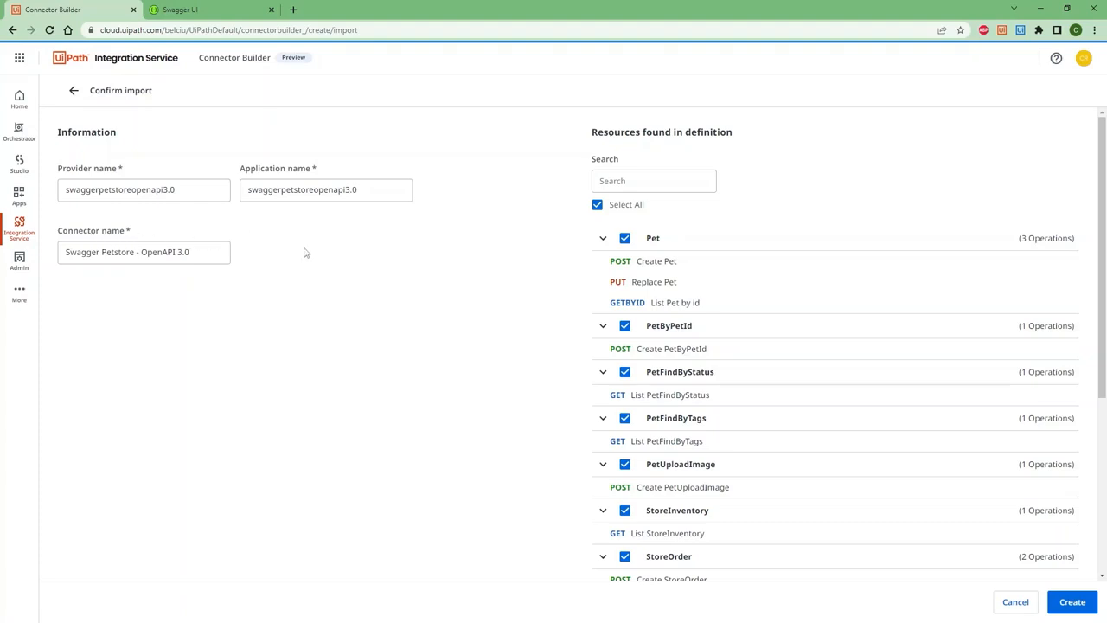
pyautogui.click(1069, 601)
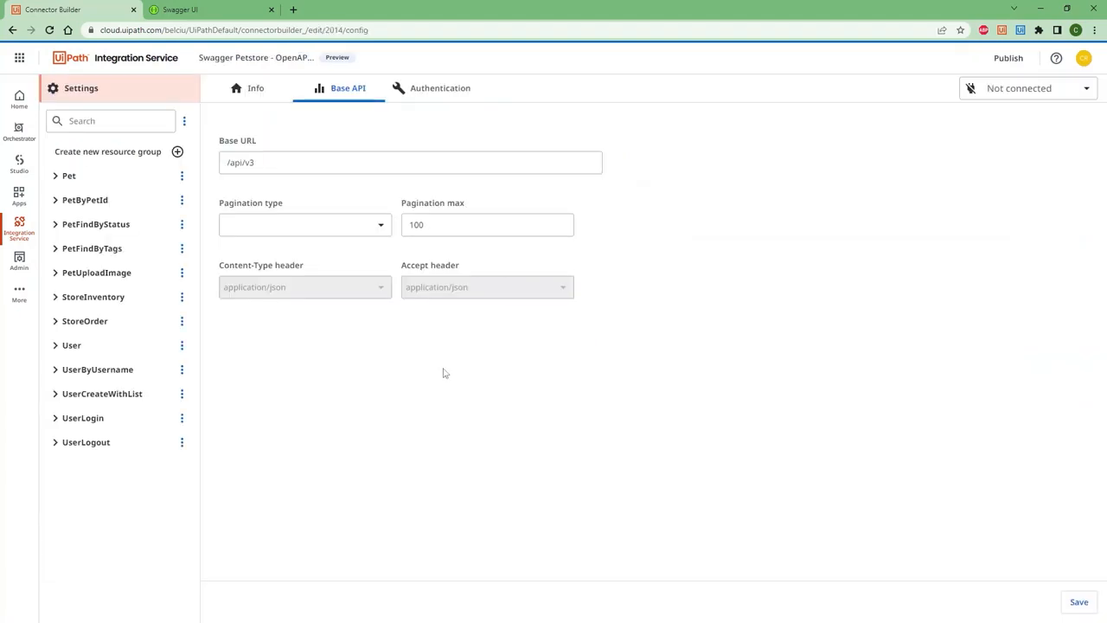
pyautogui.click(252, 99)
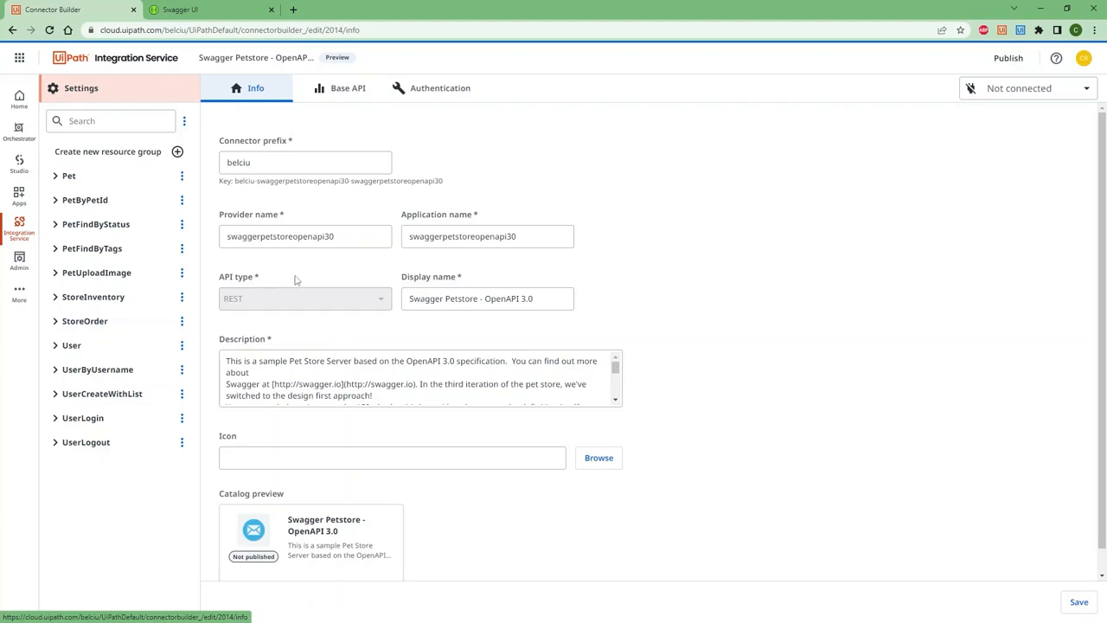
pyautogui.click(331, 92)
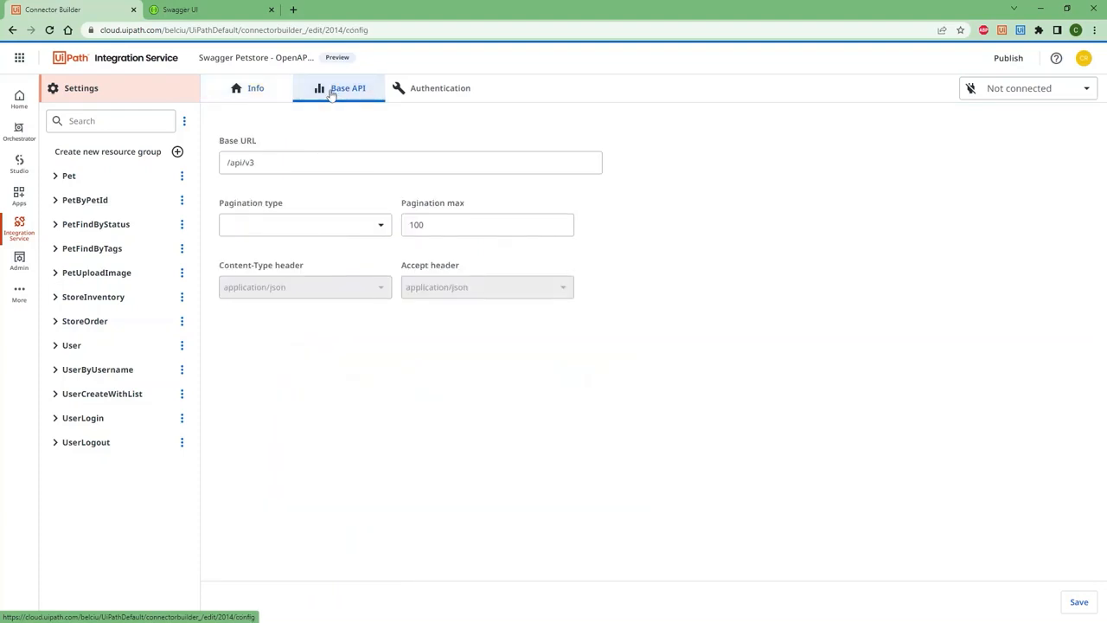
pyautogui.moveTo(306, 160); pyautogui.dragTo(218, 163)
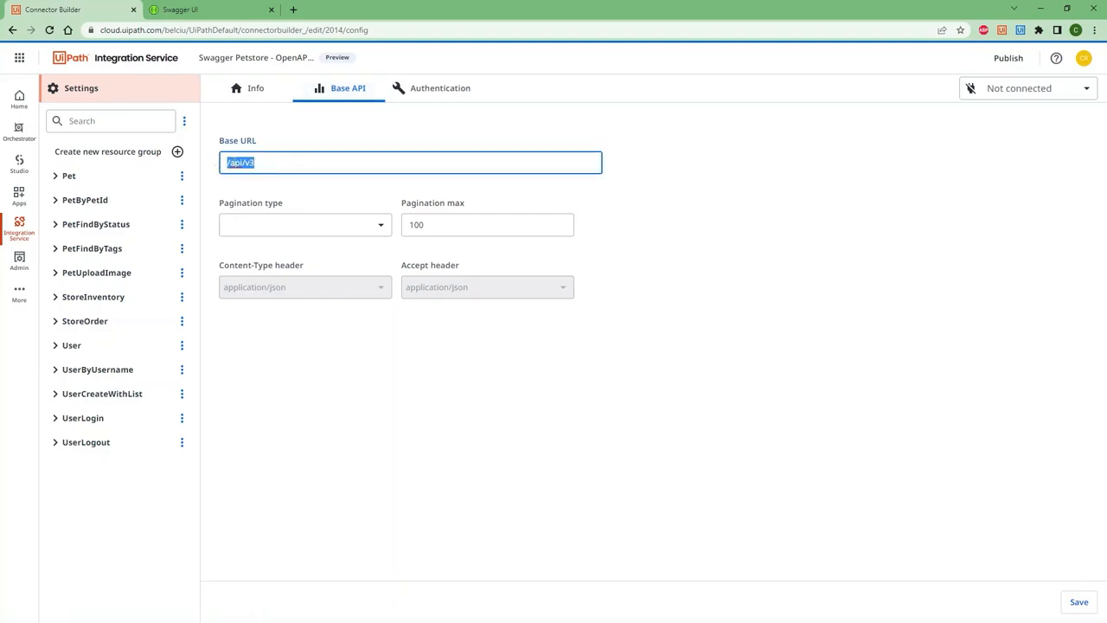
pyautogui.hotkey('ctrl', 'v')
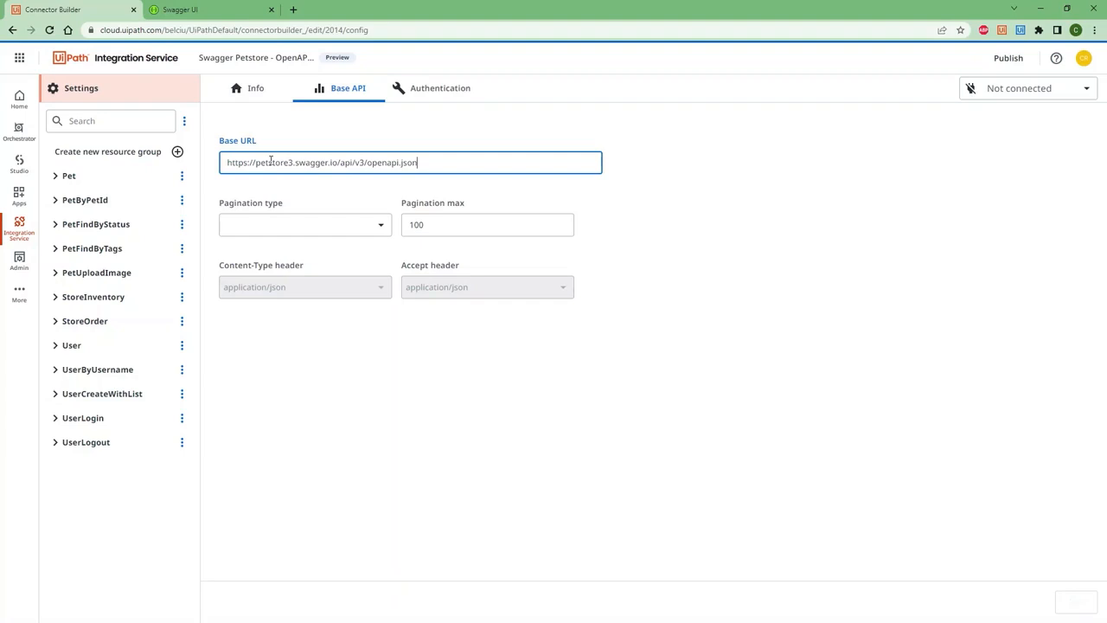
pyautogui.moveTo(366, 162); pyautogui.dragTo(588, 162)
pyautogui.press('BackSpace')
pyautogui.click(636, 168)
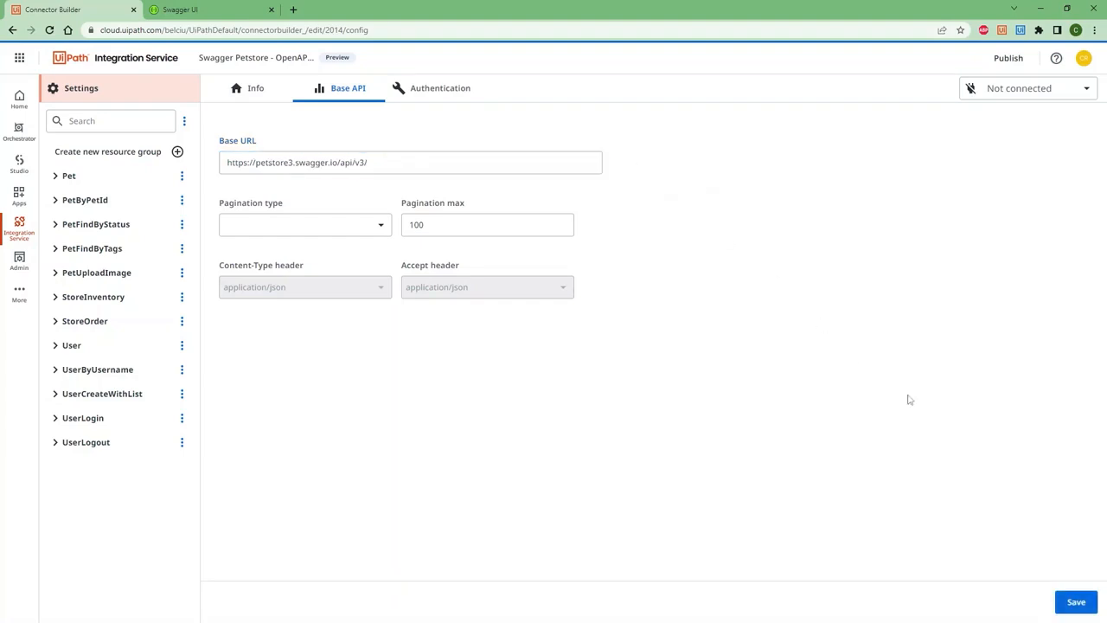
pyautogui.click(1067, 598)
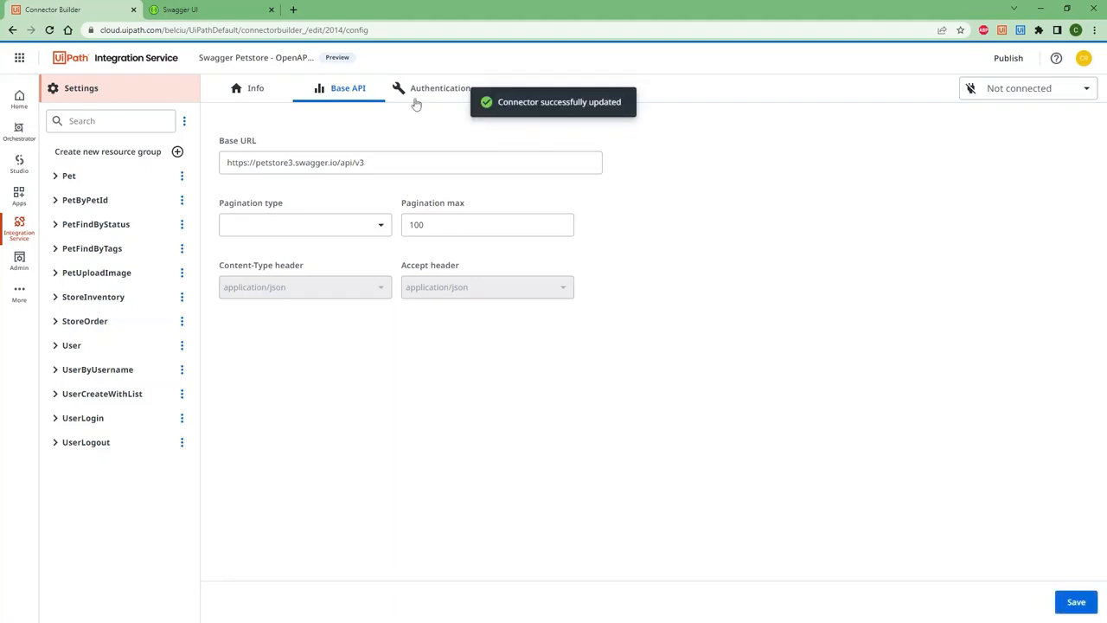
# Set the connector's authentication type to API Key
pyautogui.click(413, 96)
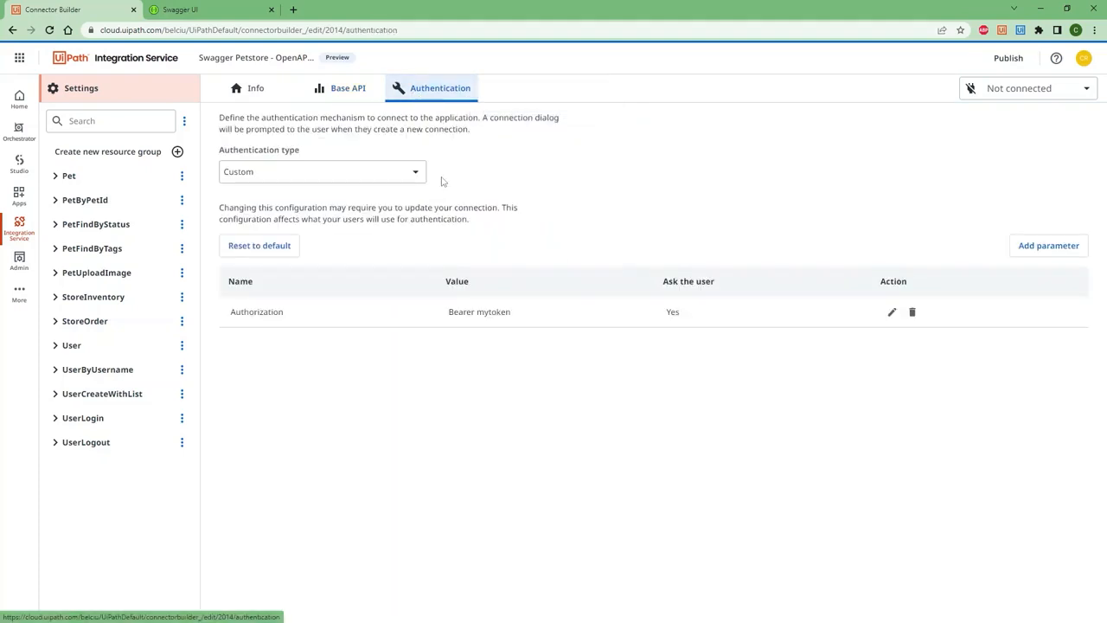
pyautogui.click(422, 175)
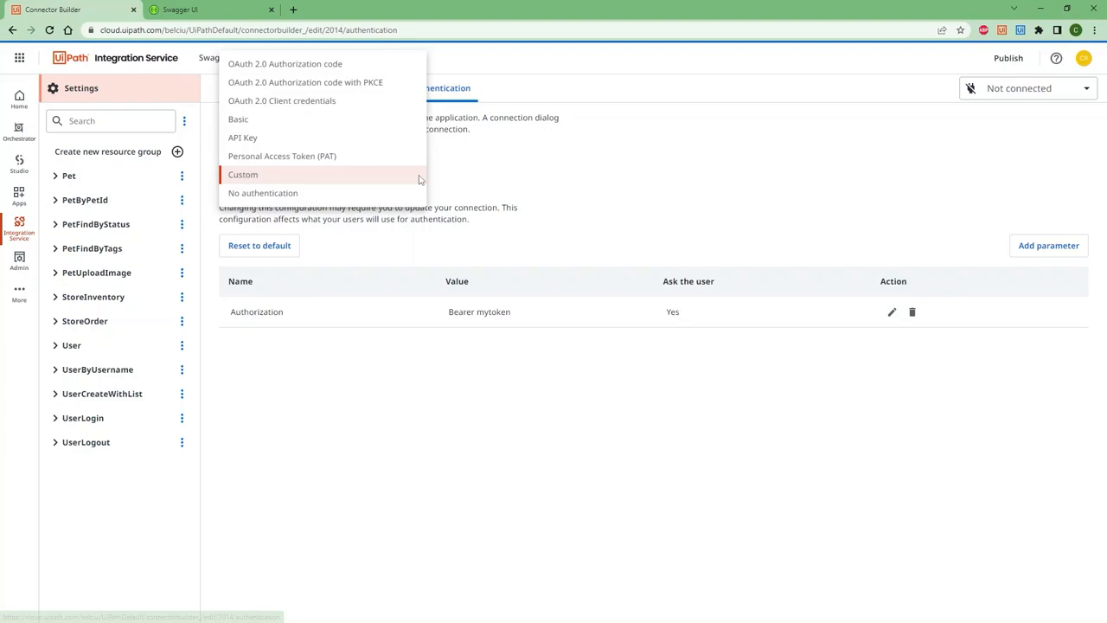
pyautogui.click(344, 143)
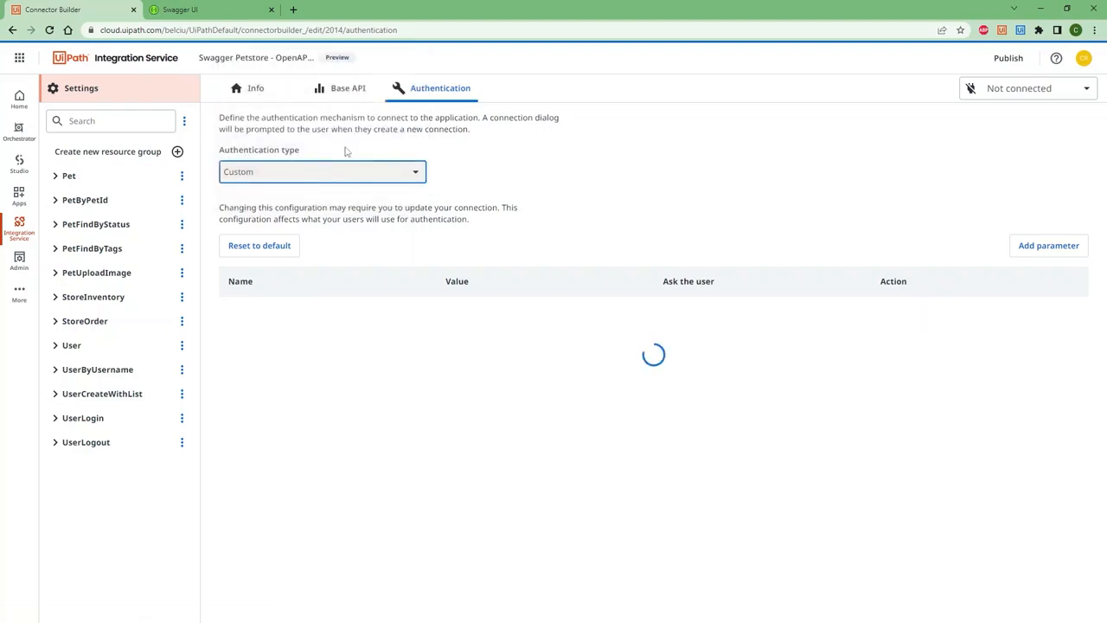
pyautogui.click(456, 206)
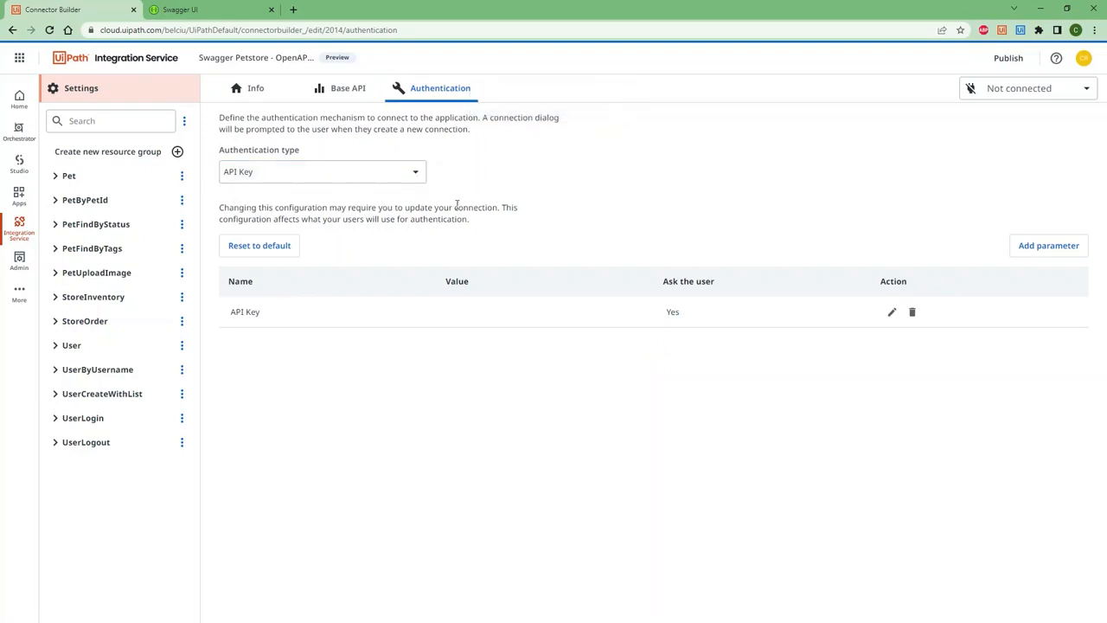
# Add a connection to the Swagger Petstore connector, entering the API key to authenticate it
pyautogui.moveTo(702, 315)
pyautogui.click(1006, 98)
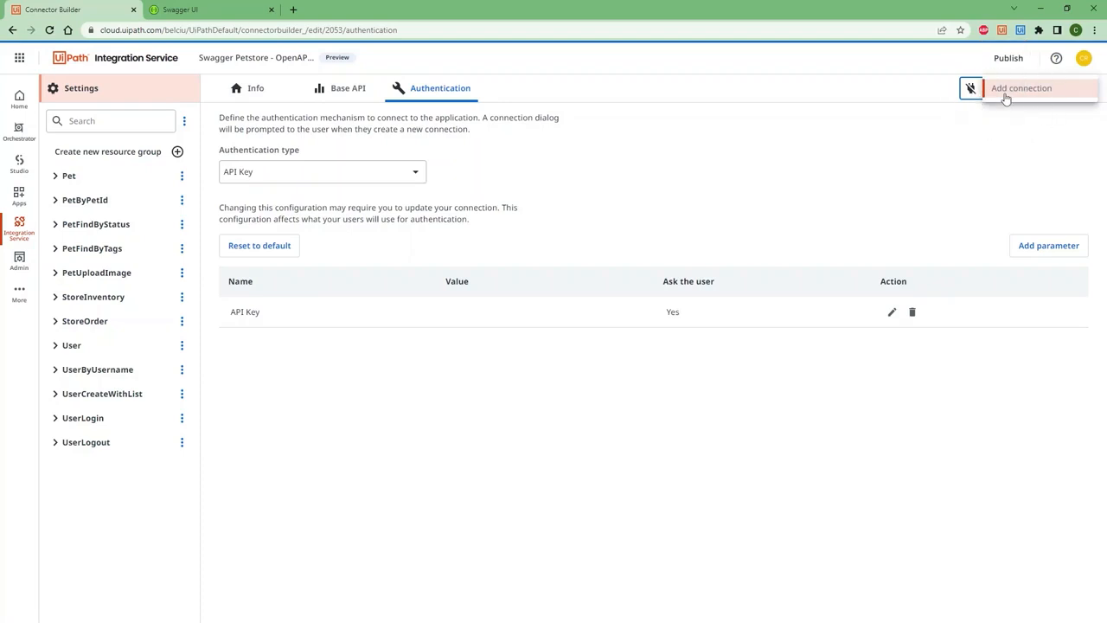
pyautogui.click(1005, 93)
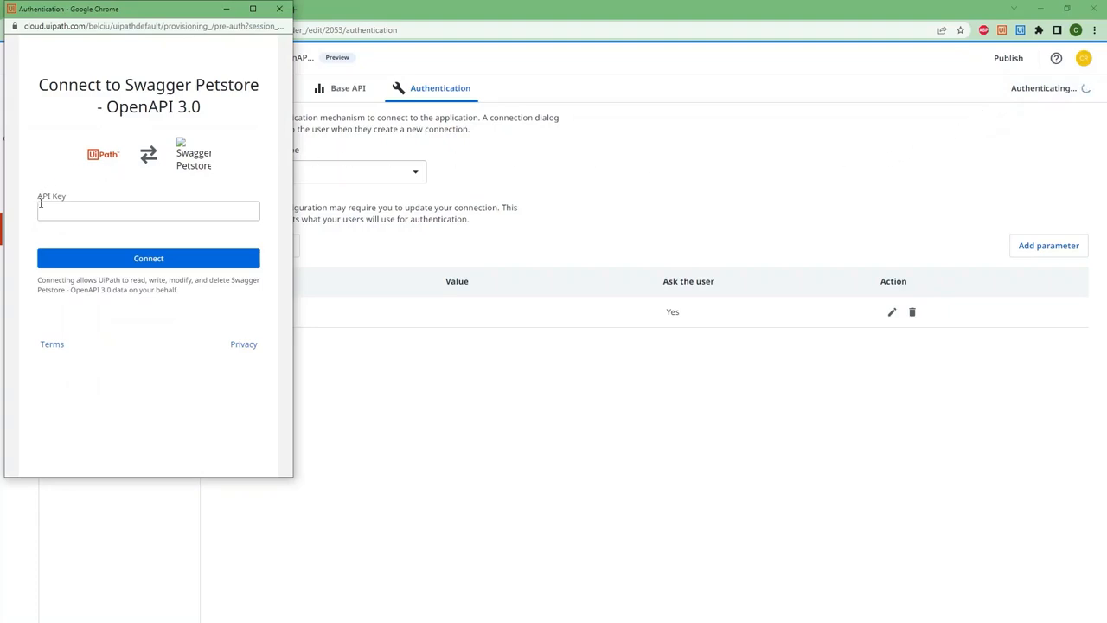
pyautogui.click(40, 207)
pyautogui.write('••••••••')
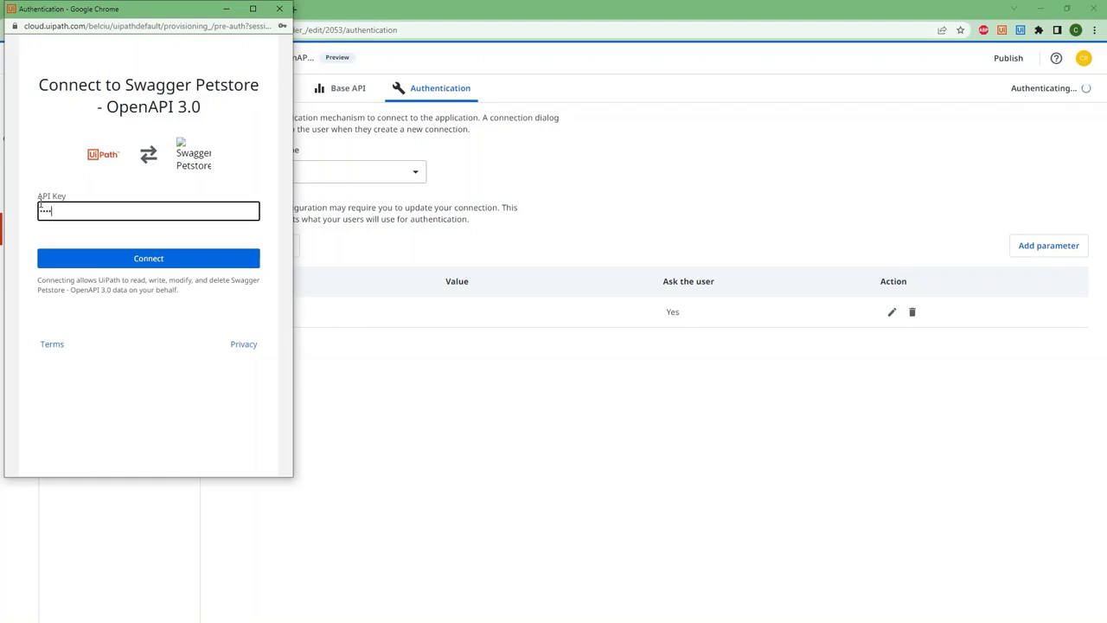
pyautogui.write('•••')
pyautogui.click(92, 257)
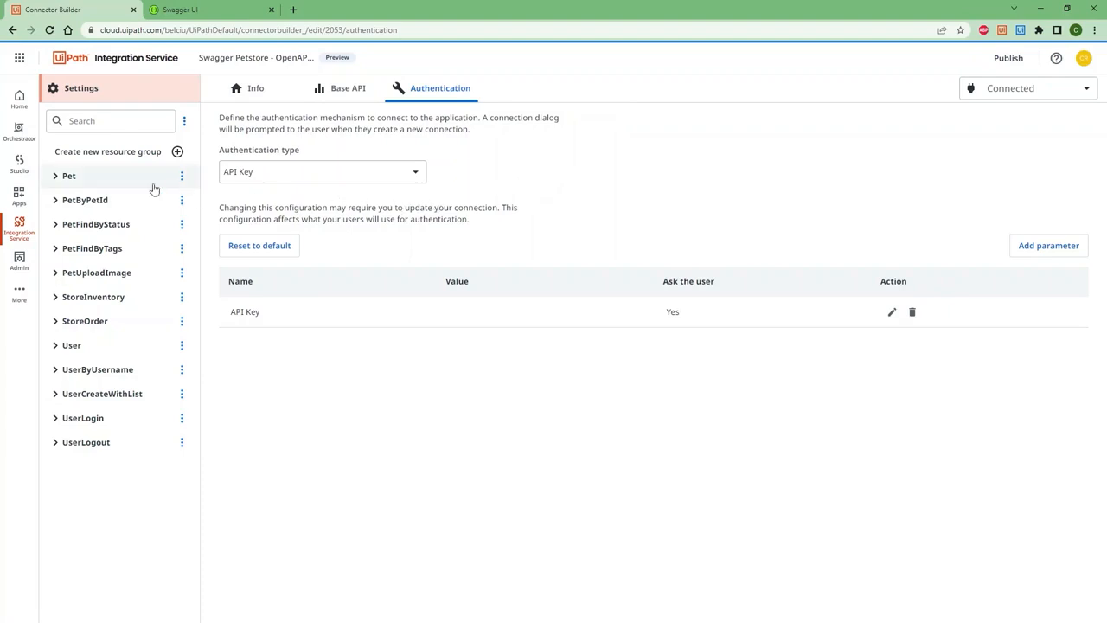
# Test the Pet resource's GET_BY_ID request with petId 1 and inspect the response body
pyautogui.click(57, 177)
pyautogui.click(84, 197)
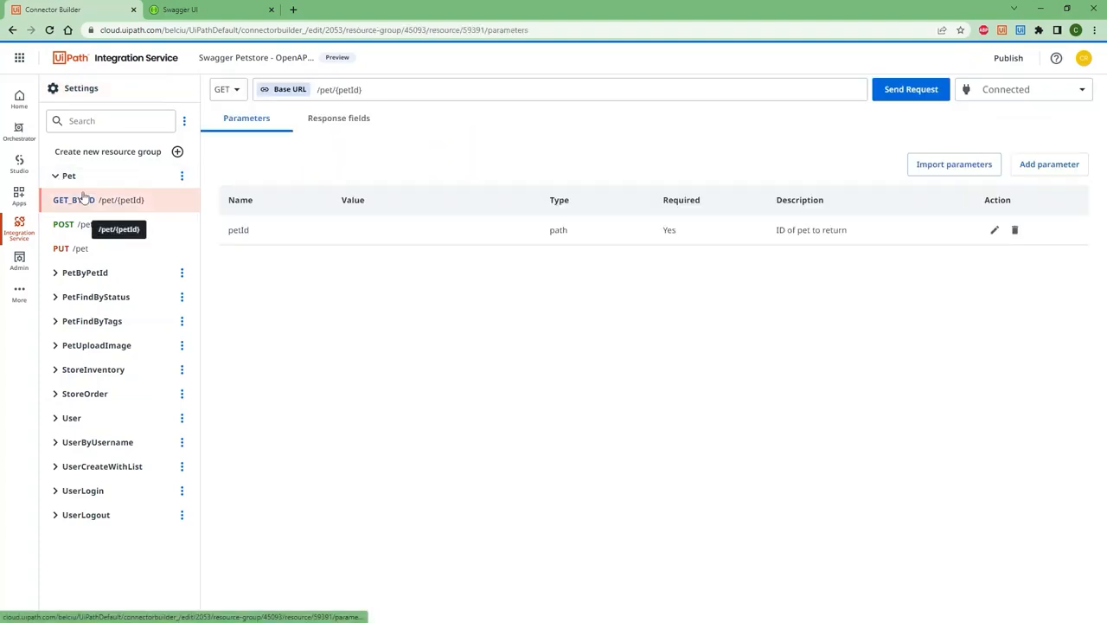
pyautogui.click(900, 95)
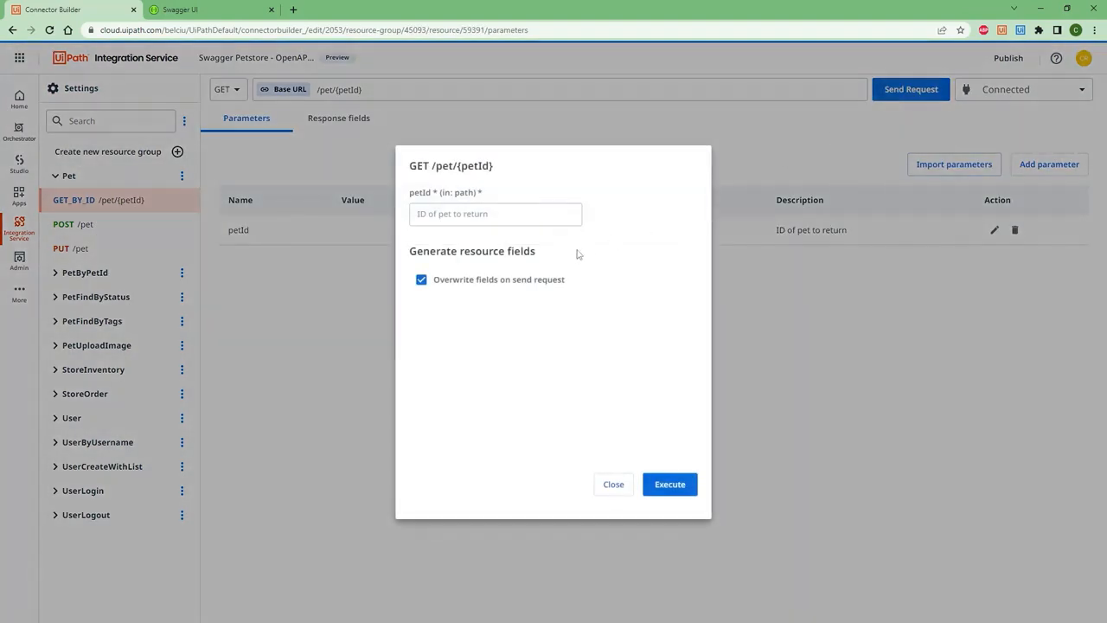
pyautogui.click(519, 218)
pyautogui.write('1')
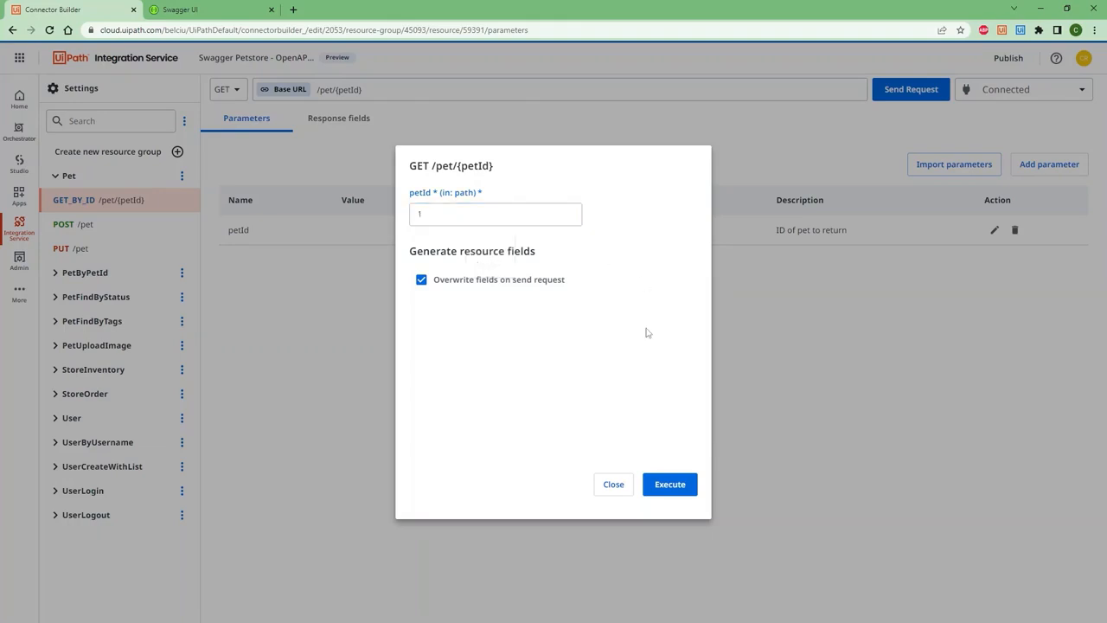
pyautogui.click(674, 485)
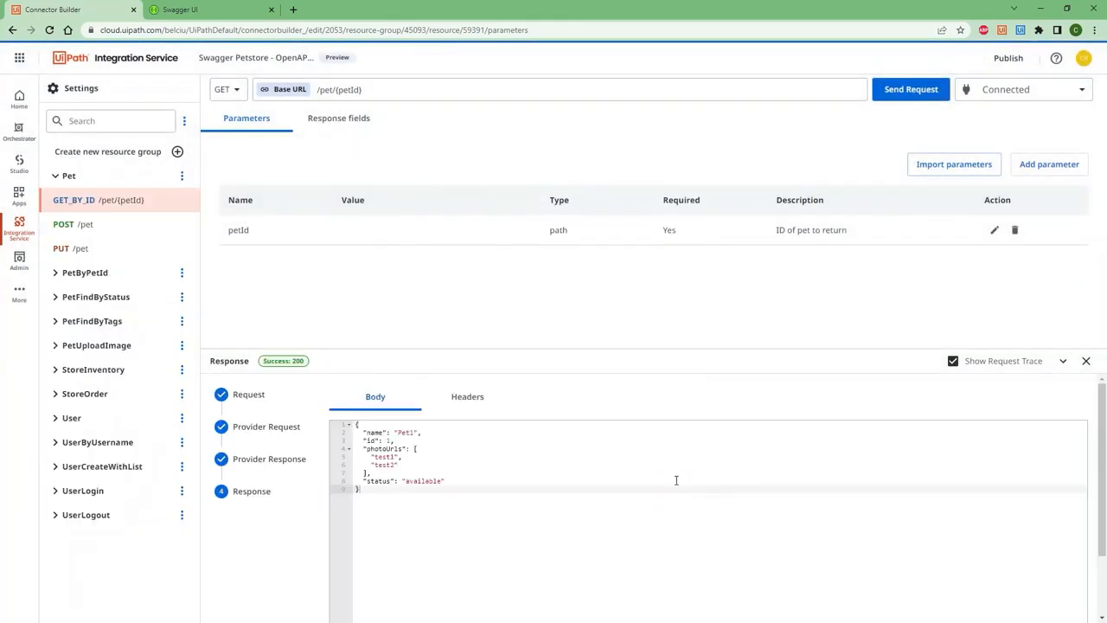
pyautogui.click(424, 500)
pyautogui.moveTo(423, 500); pyautogui.dragTo(356, 424)
pyautogui.click(419, 503)
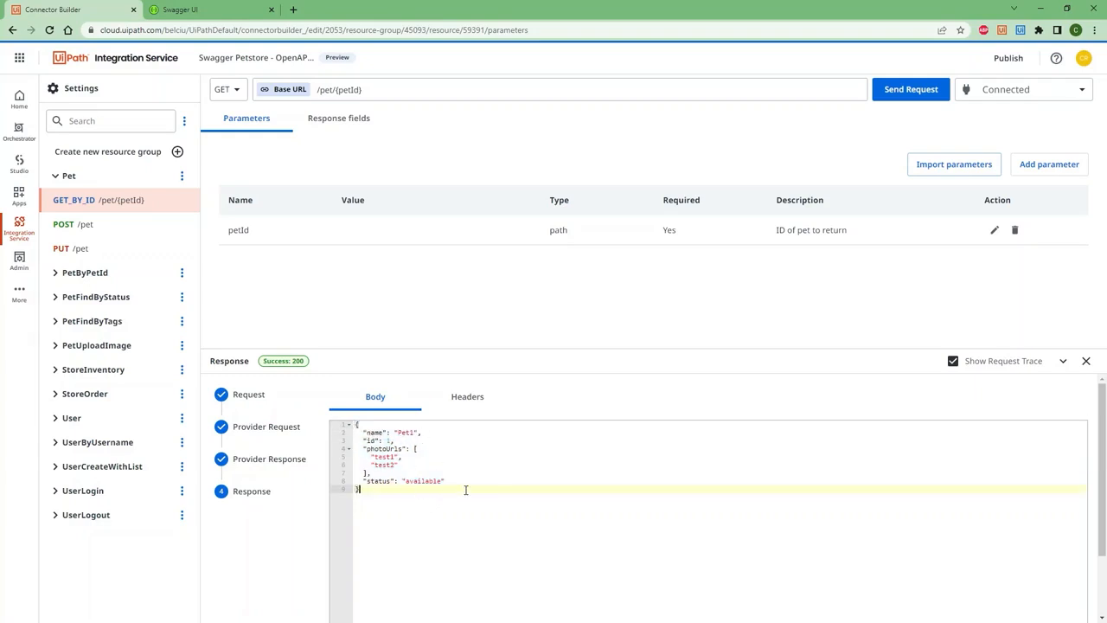
# Test the User resource's GET_BY_ID request with username theUser, overwriting its resource fields from the response
pyautogui.click(69, 419)
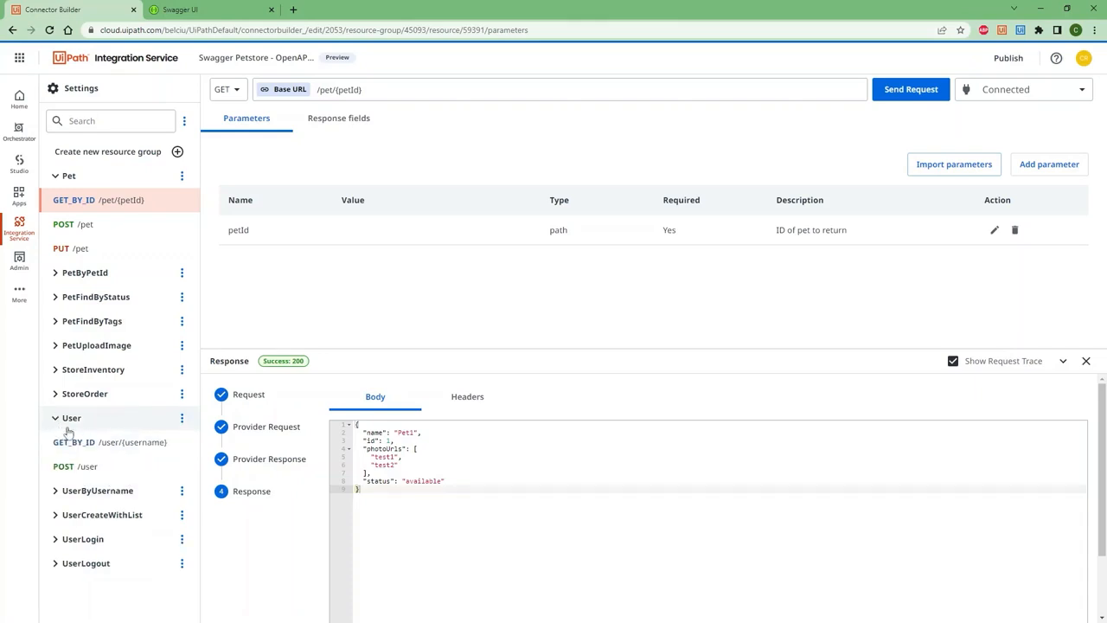
pyautogui.click(76, 441)
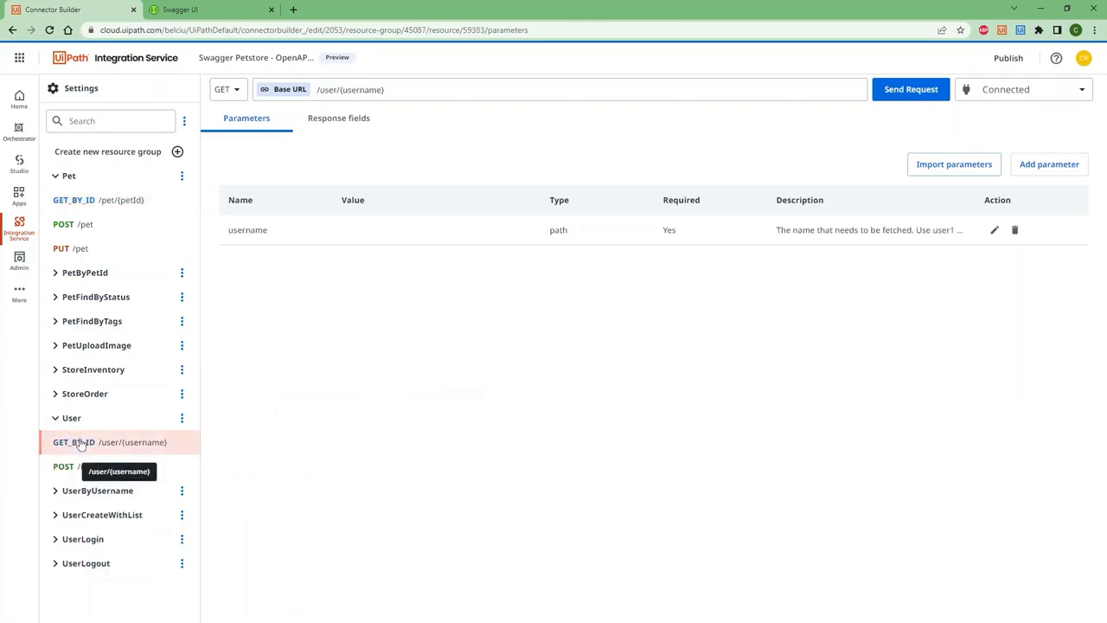
pyautogui.click(886, 93)
pyautogui.click(470, 216)
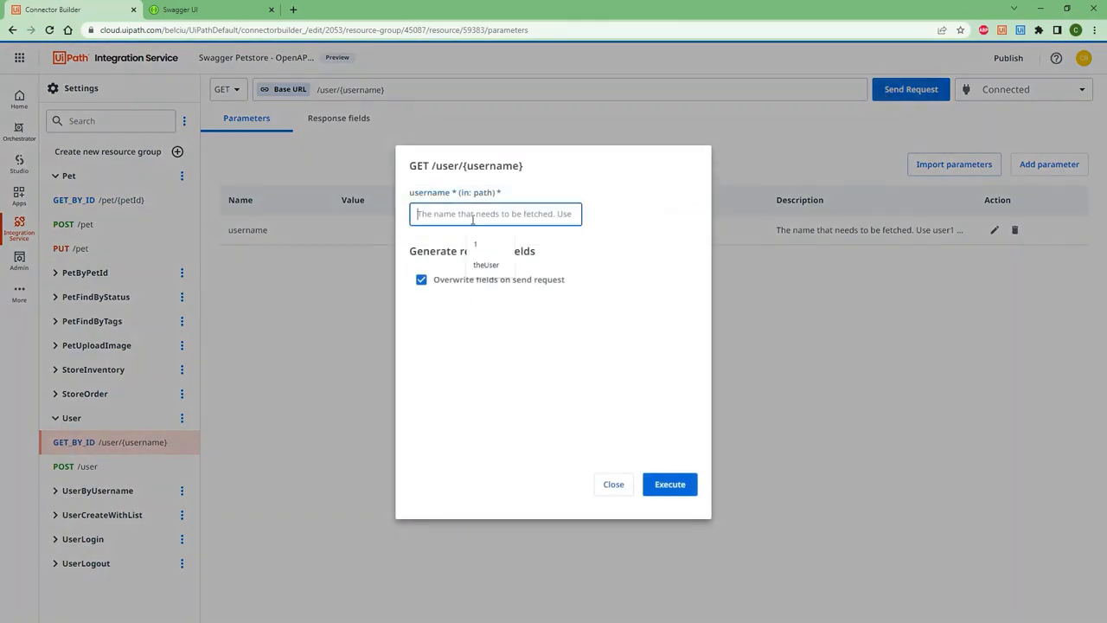
pyautogui.click(487, 264)
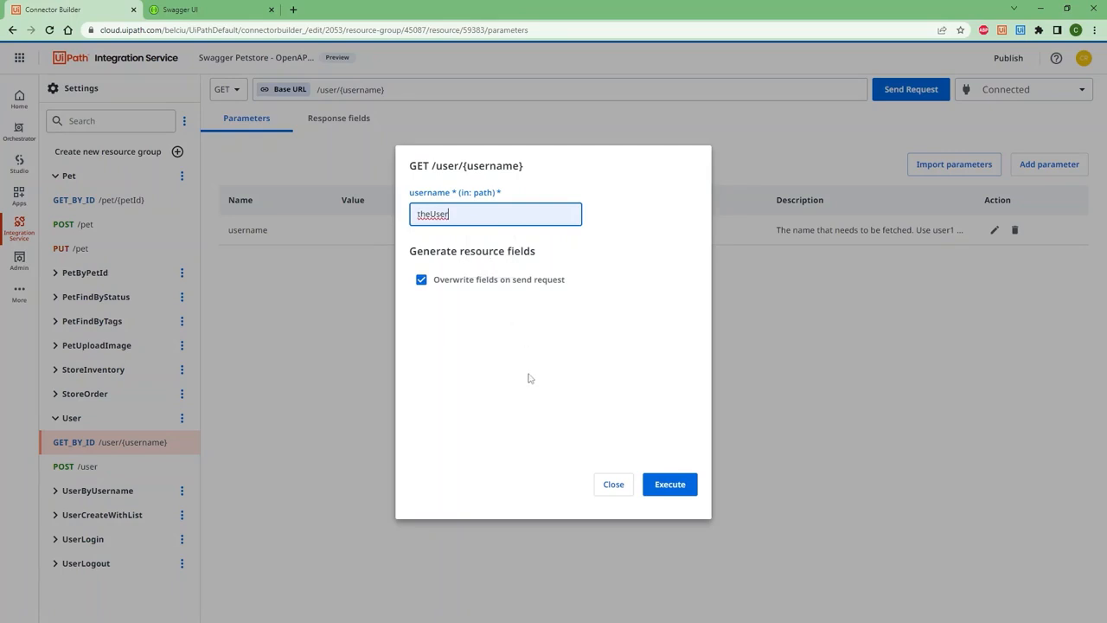
pyautogui.click(670, 484)
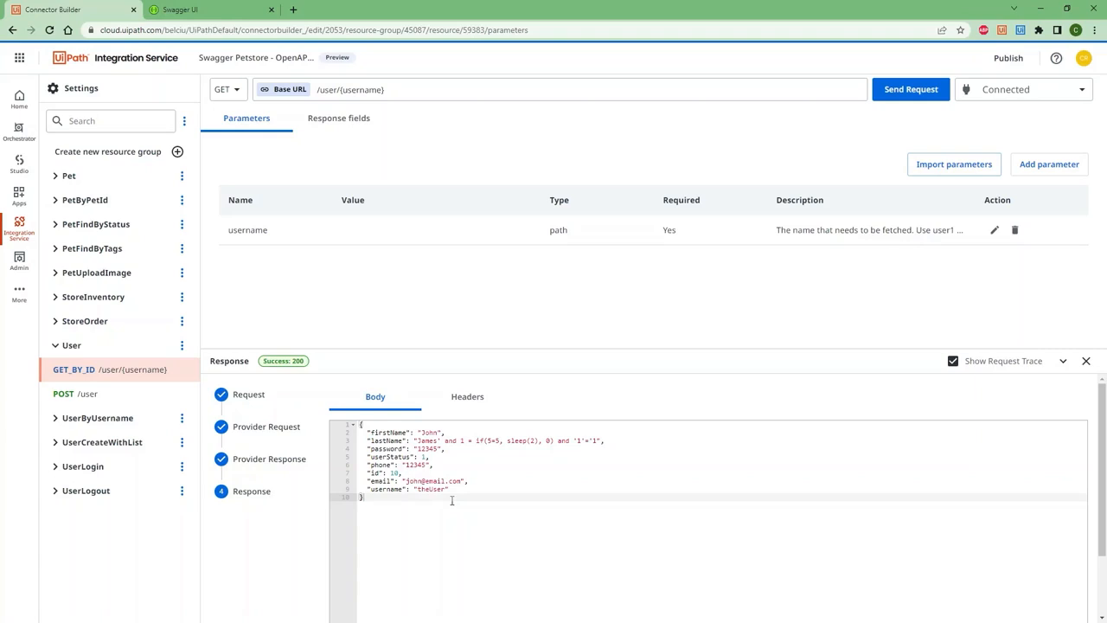
# Publish the Swagger Petstore - OpenAPI 3.0 connector with its existing description and no documentation URL
pyautogui.click(999, 65)
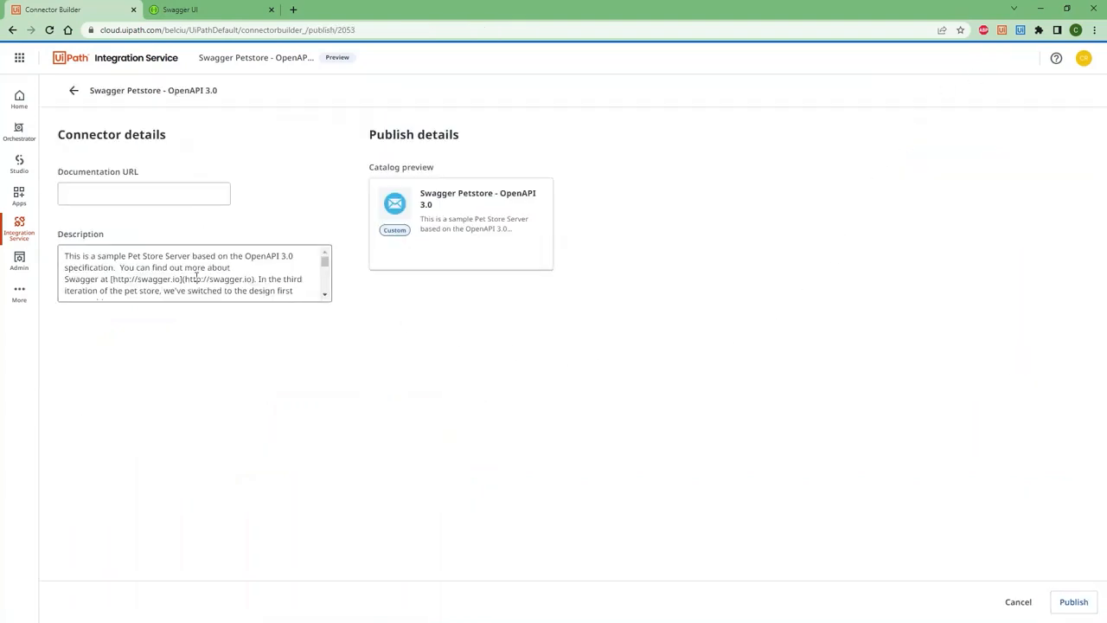
pyautogui.click(1070, 603)
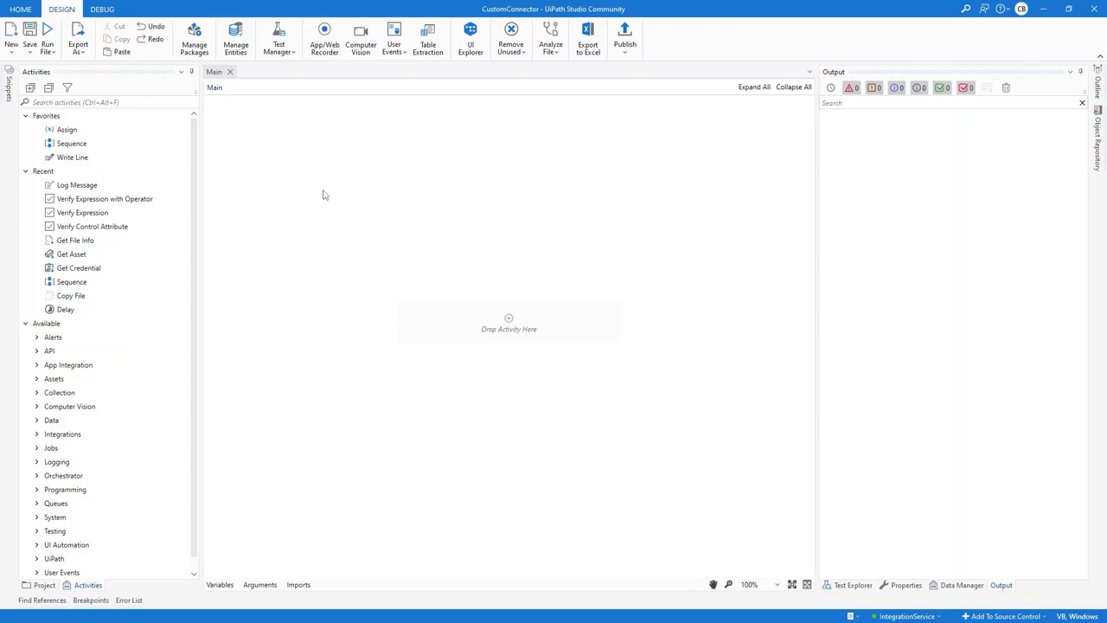
# In UiPath Studio's CustomConnector project, find and install the Connector Builder package version 5.0.0 from all package feeds
pyautogui.click(195, 39)
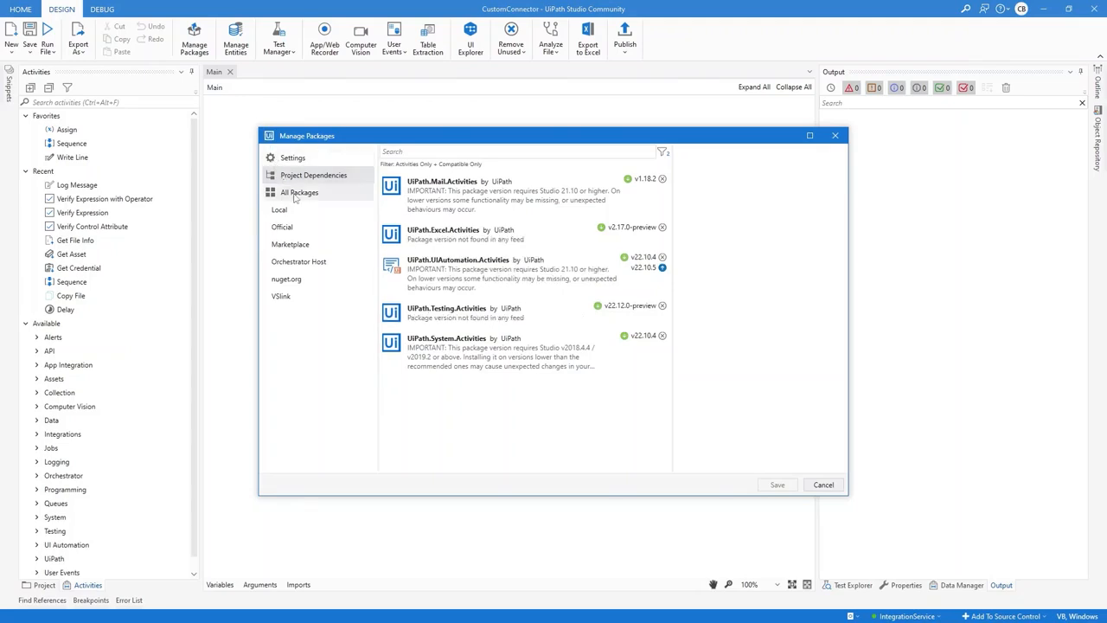
pyautogui.click(299, 192)
pyautogui.click(405, 152)
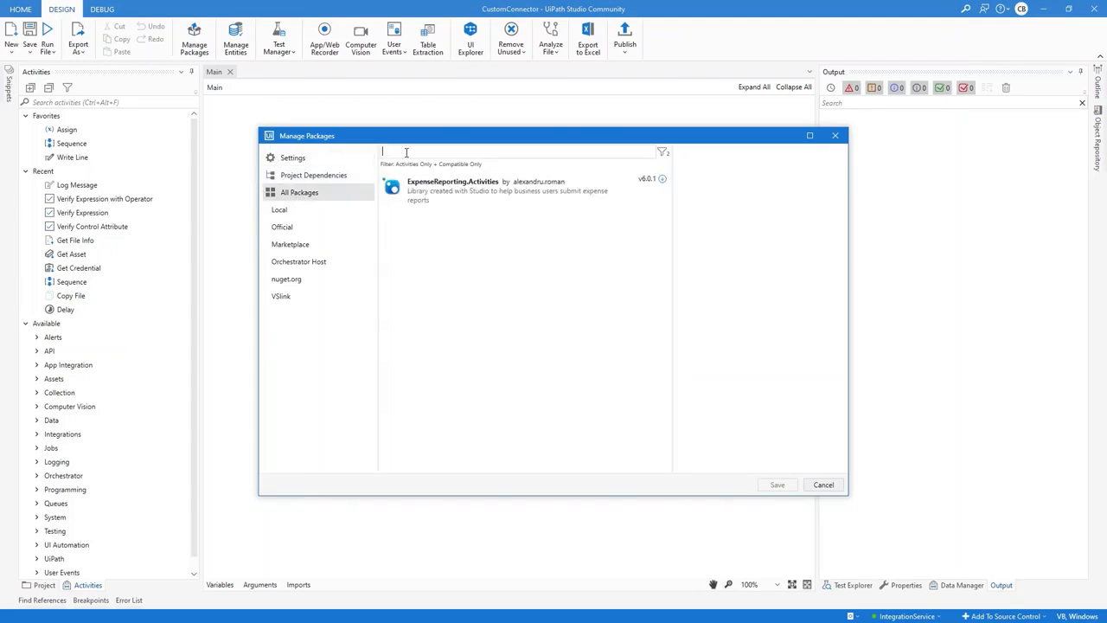
pyautogui.write('Connector')
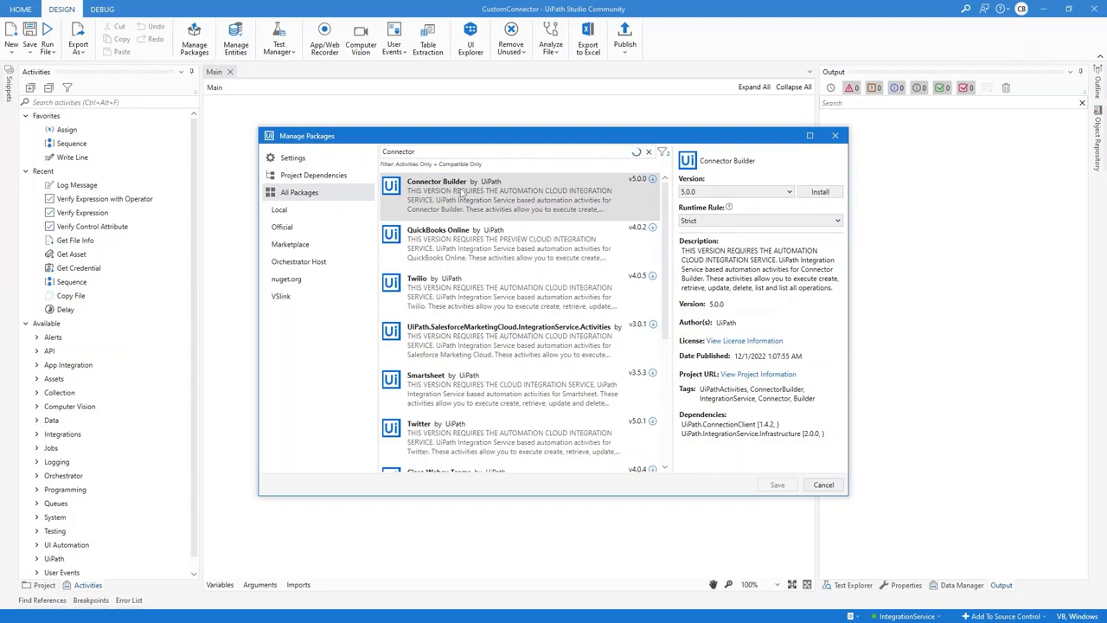
pyautogui.click(652, 180)
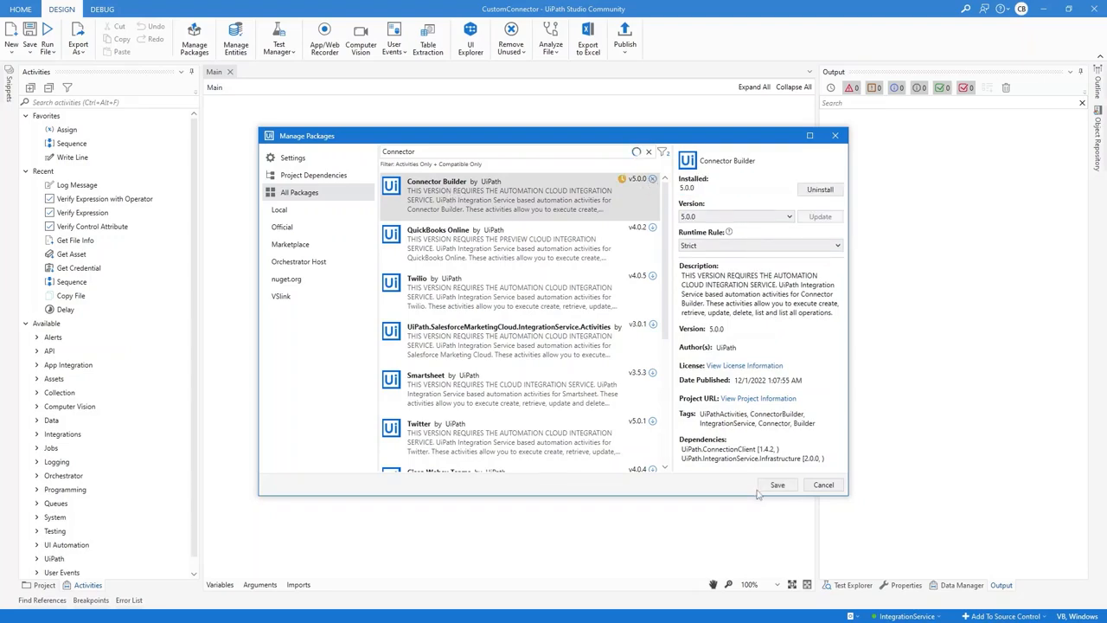
pyautogui.click(770, 488)
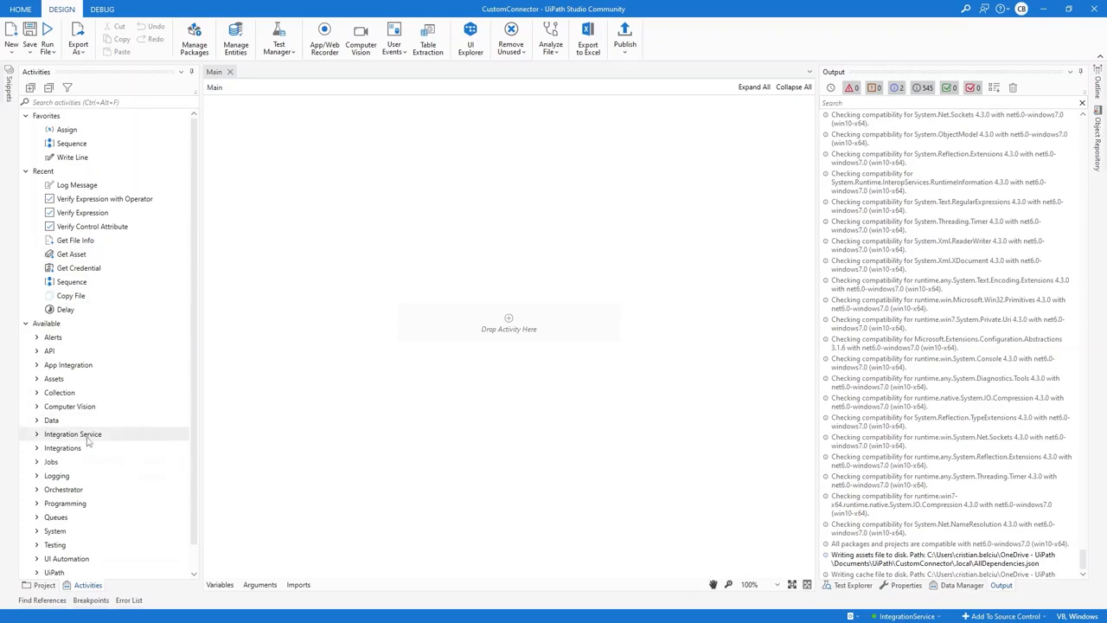
# Add the Connector Builder Get Record activity from Integration Service to the empty Main workflow
pyautogui.click(37, 435)
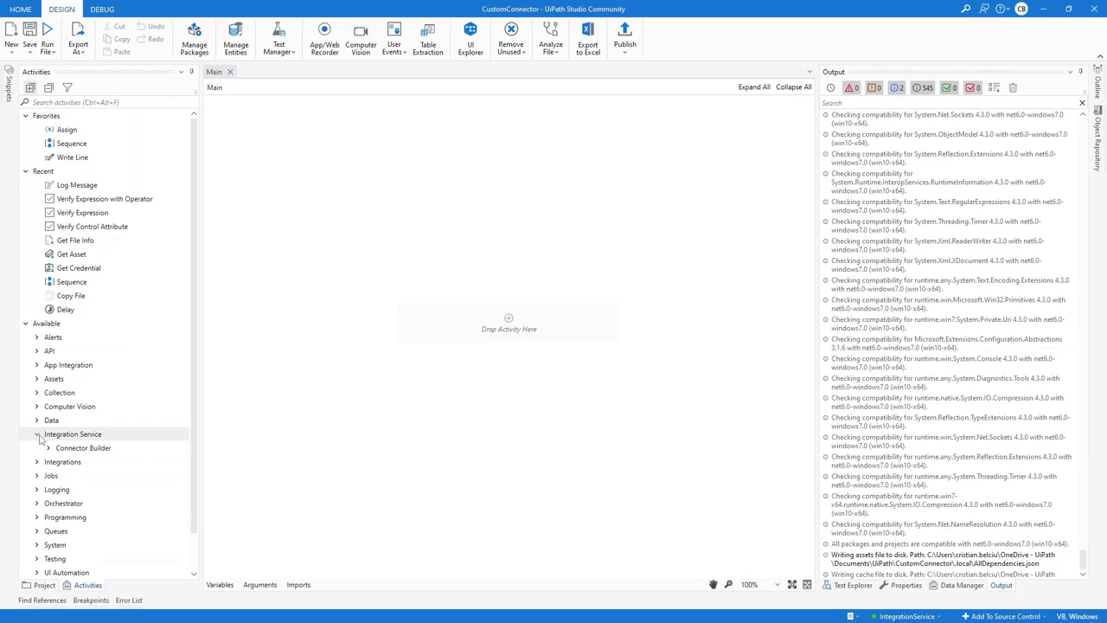
pyautogui.click(48, 448)
pyautogui.click(60, 462)
pyautogui.scroll(-3, 87, 389)
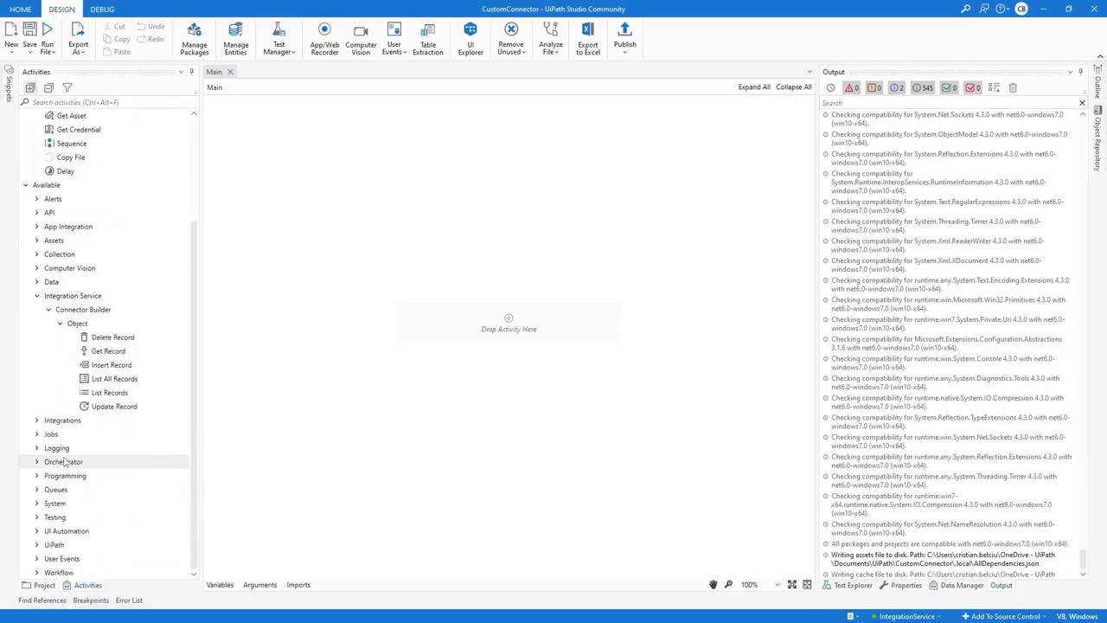
pyautogui.click(135, 356)
pyautogui.moveTo(103, 358); pyautogui.dragTo(528, 323)
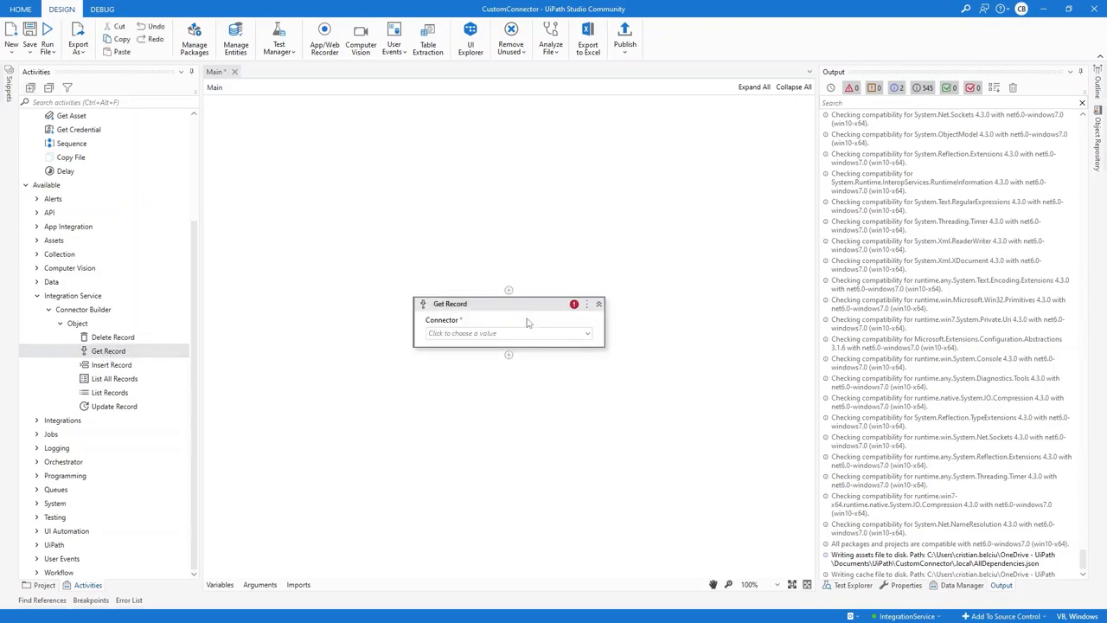
# Set the Get Record activity's connector to Swagger Petstore - OpenAPI 3.0 and its object to Pet
pyautogui.click(587, 334)
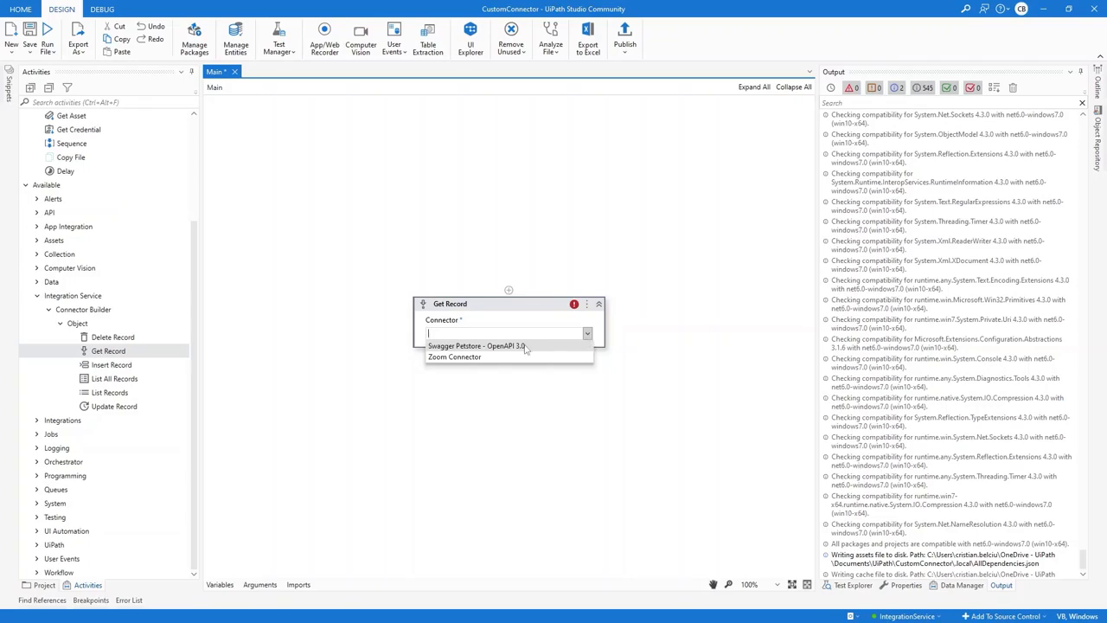
pyautogui.click(519, 346)
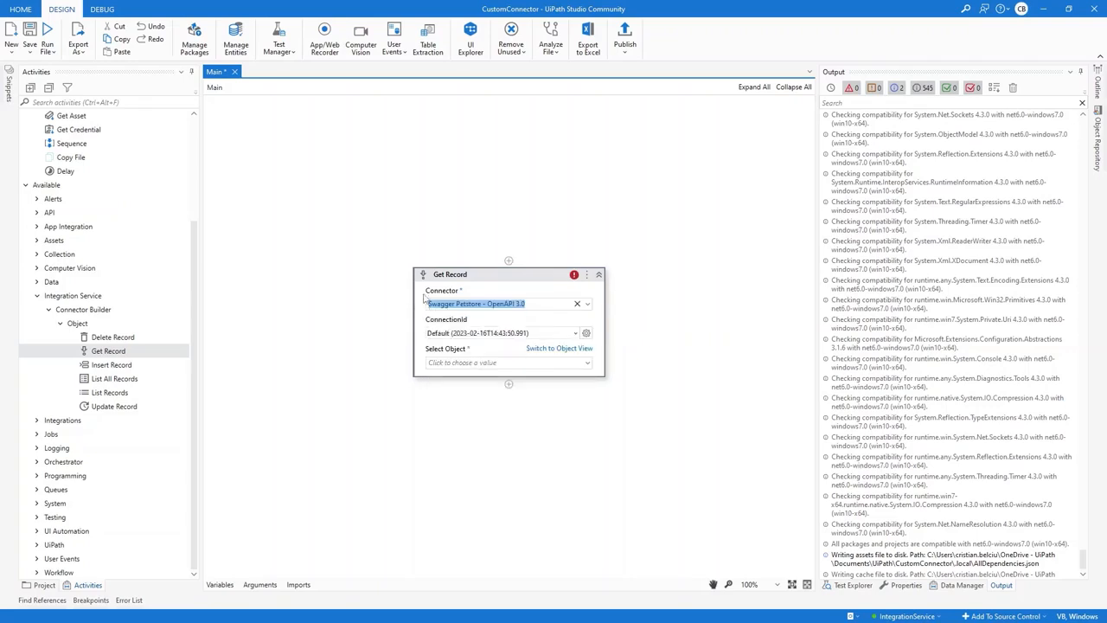
pyautogui.click(472, 364)
pyautogui.click(587, 365)
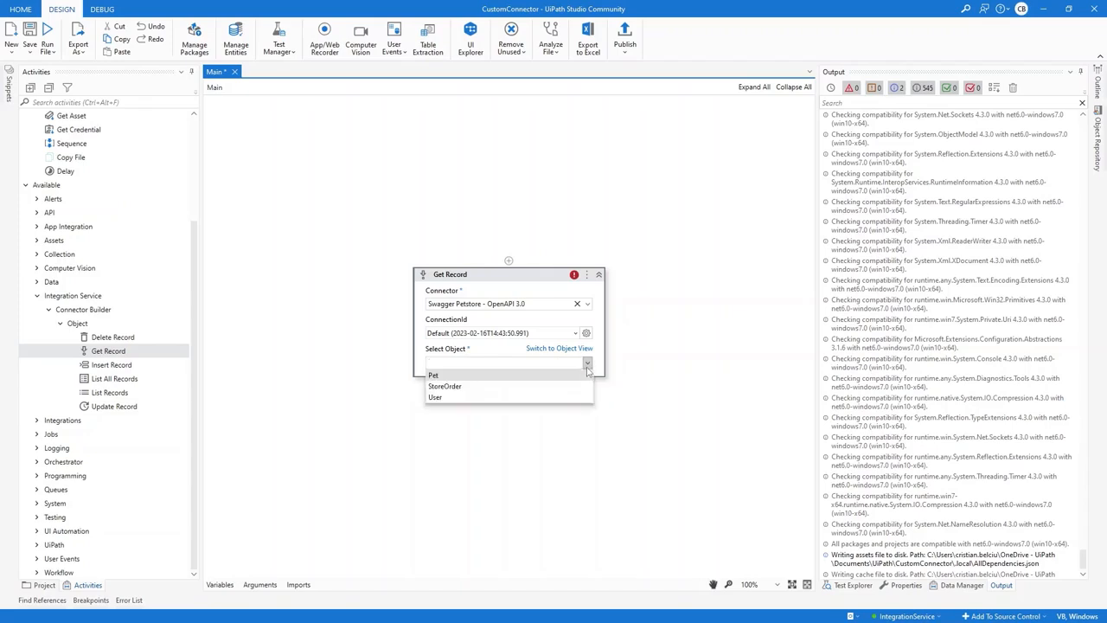
pyautogui.click(435, 376)
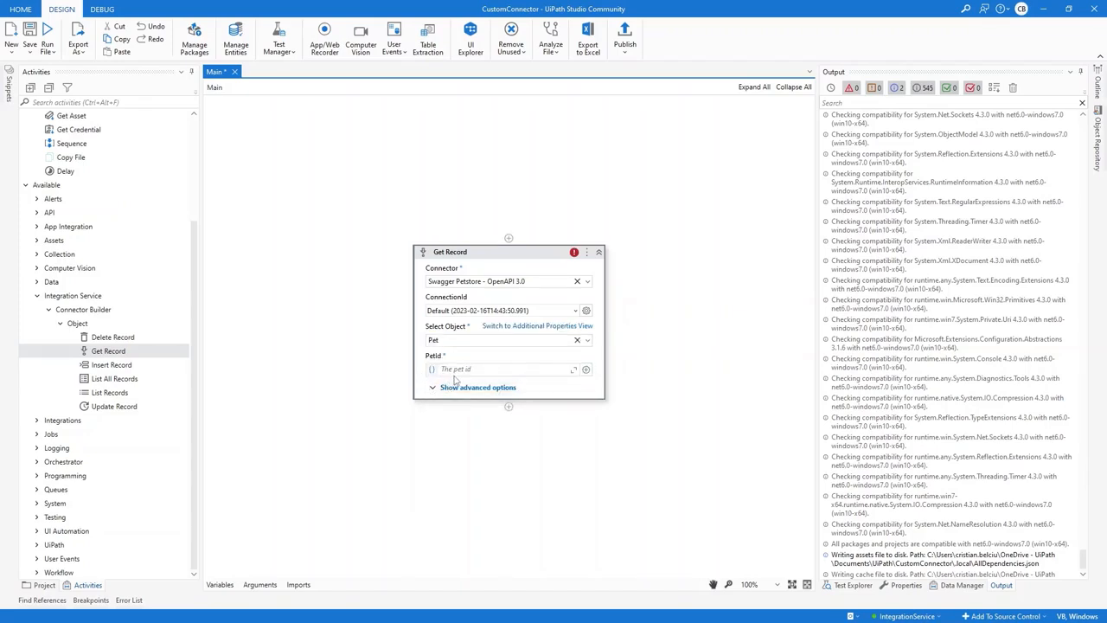
# Set the Get Record activity's PetId to "1" and store its output in a new variable named Pet
pyautogui.click(456, 372)
pyautogui.write('"1"')
pyautogui.click(432, 388)
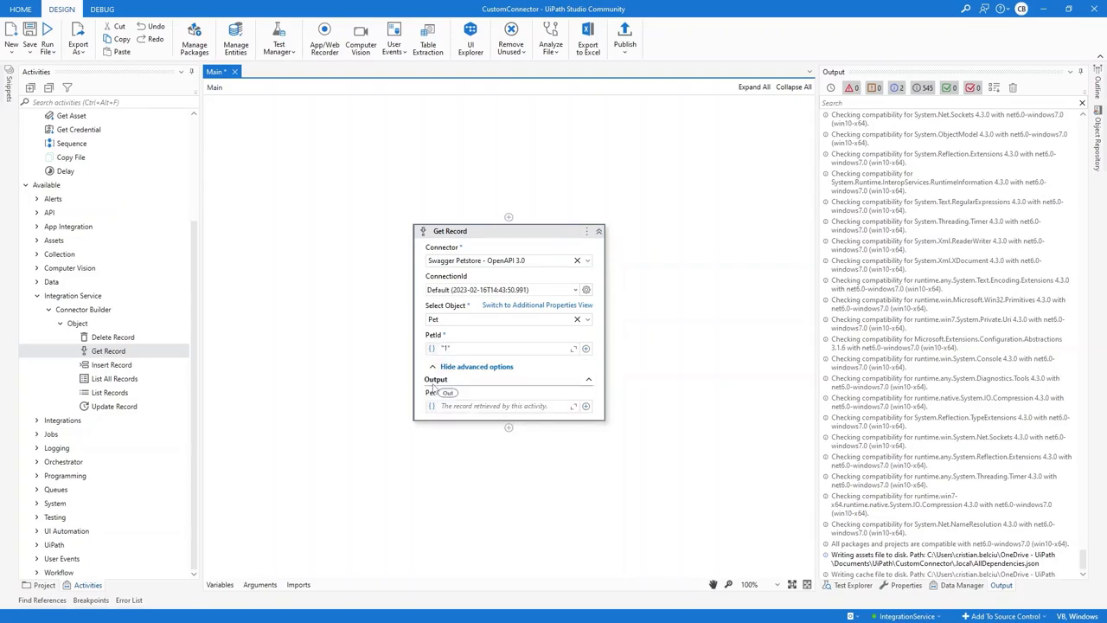
pyautogui.click(457, 406)
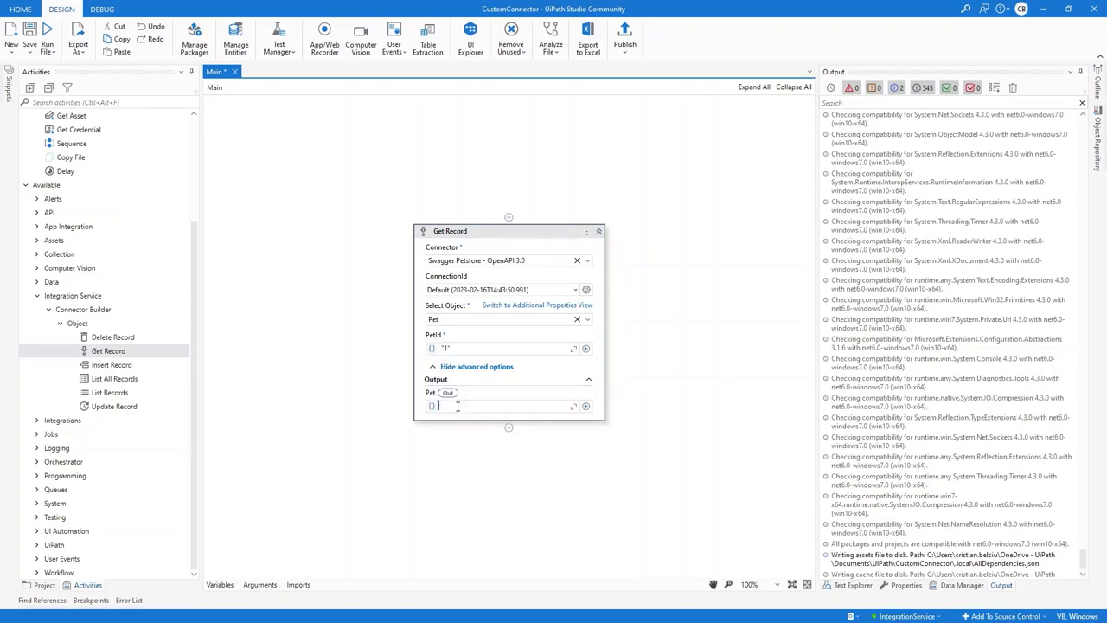
pyautogui.hotkey('ctrl', 'k')
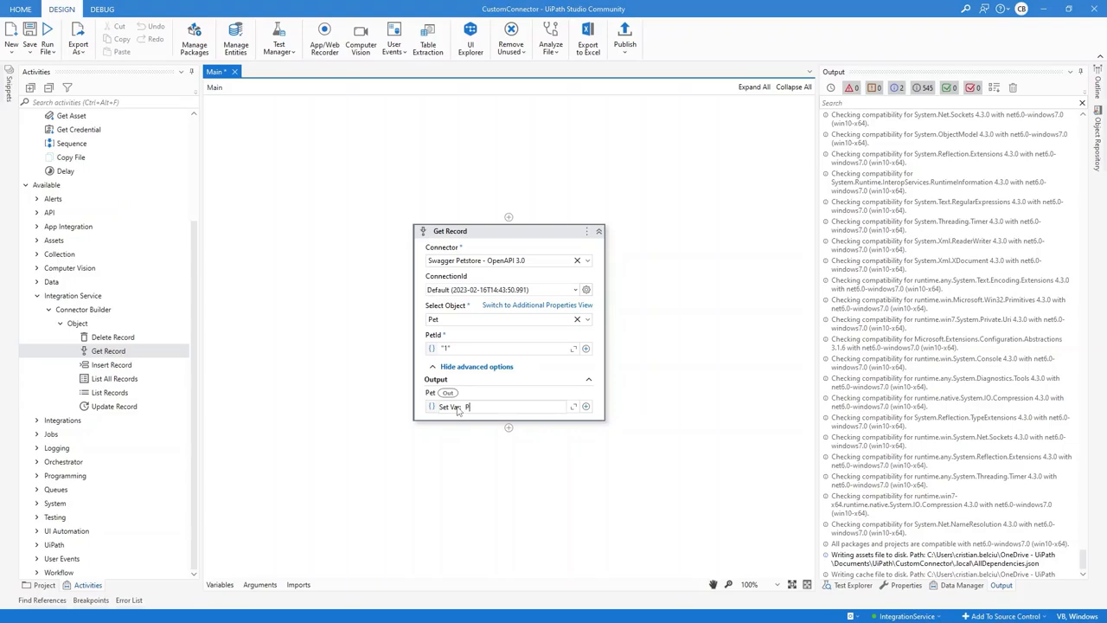
pyautogui.press('Return')
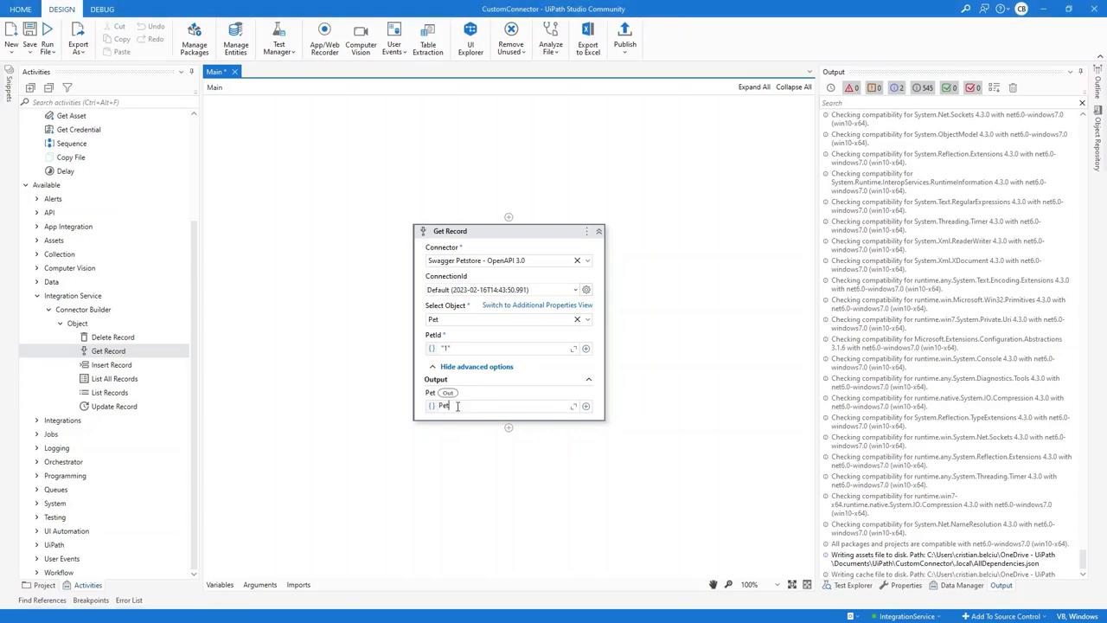
pyautogui.click(386, 414)
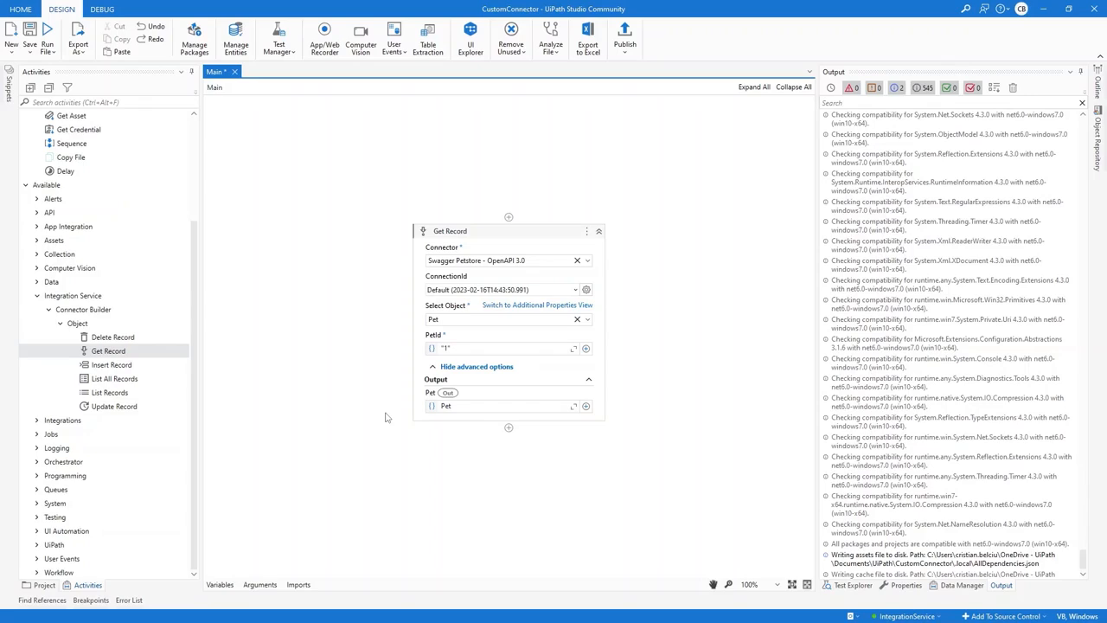
# Add a Log Message activity after Get Record with the log level set to Info
pyautogui.click(509, 428)
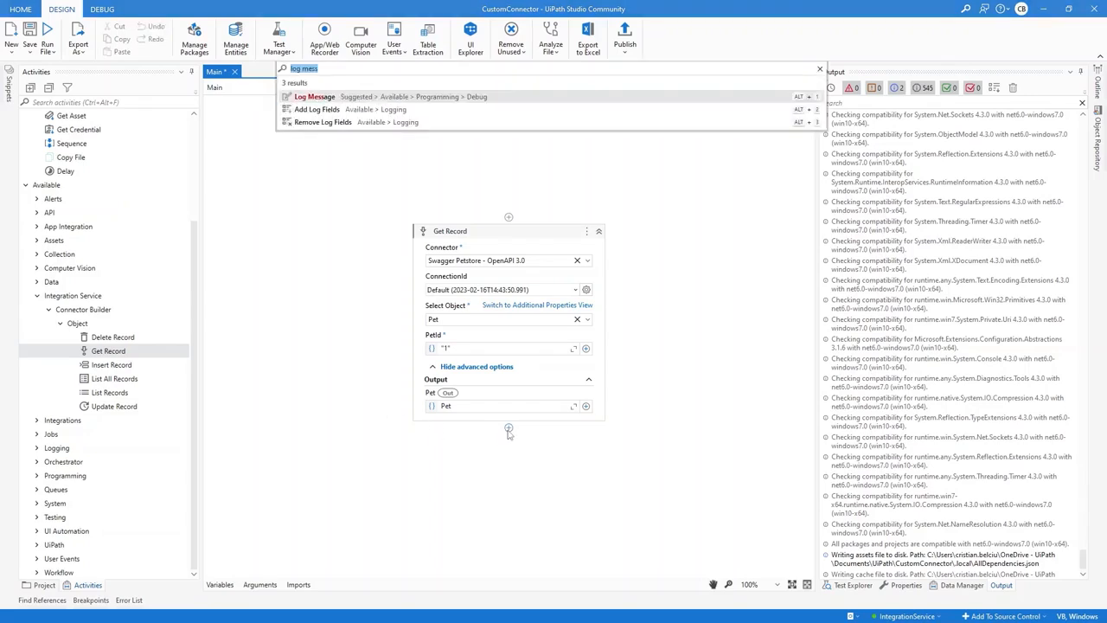
pyautogui.press('Return')
pyautogui.click(510, 431)
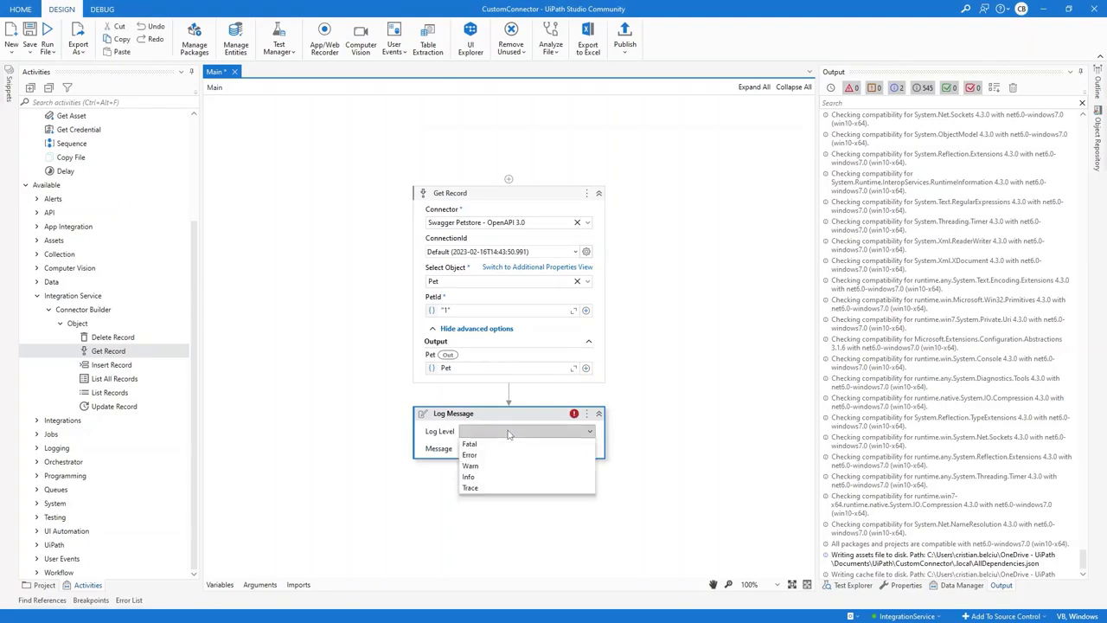
pyautogui.click(469, 477)
# Set the Log Message text to the expression "Pet name is "+pet.name
pyautogui.click(481, 450)
pyautogui.write('"Pet name is "+pet.')
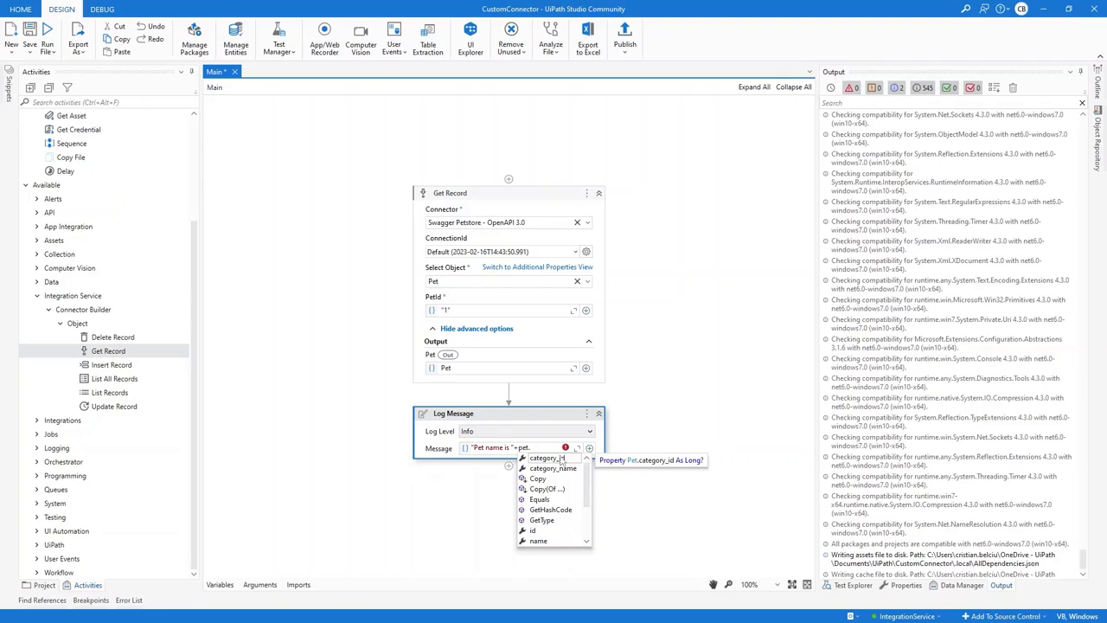
pyautogui.moveTo(592, 482); pyautogui.dragTo(592, 515)
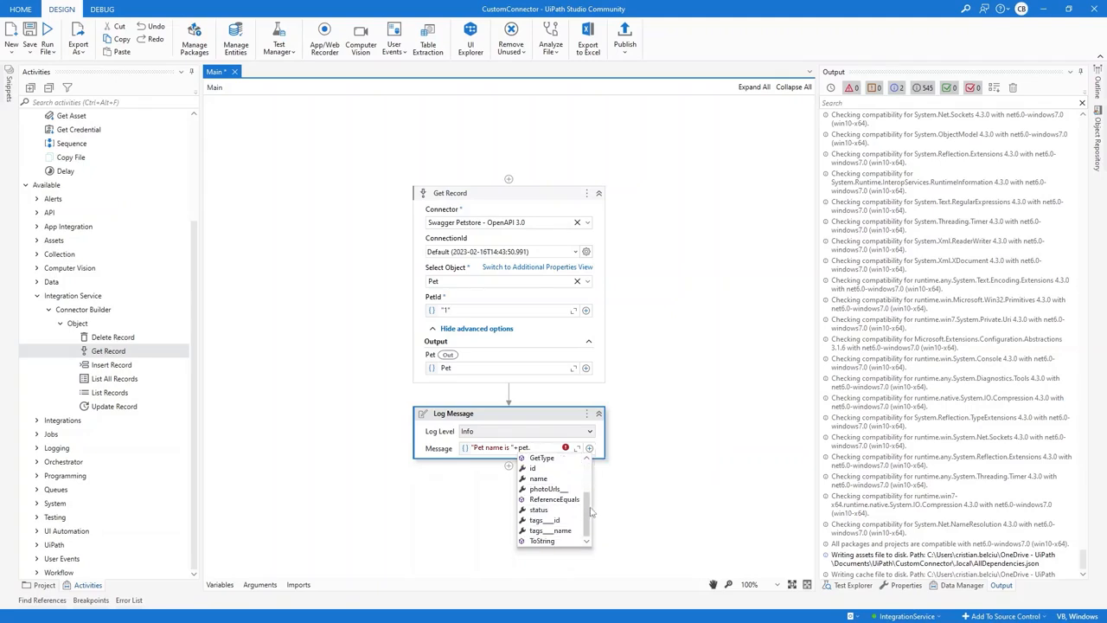
pyautogui.doubleClick(549, 481)
pyautogui.click(378, 405)
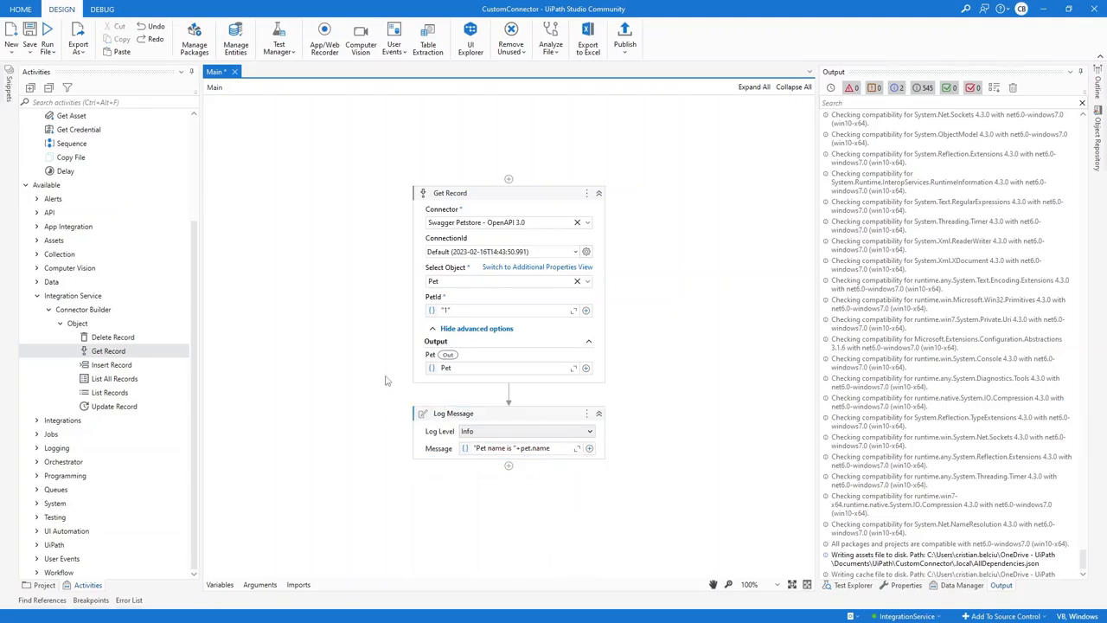
# Run the Main workflow and check the logged pet name in the execution output
pyautogui.click(52, 35)
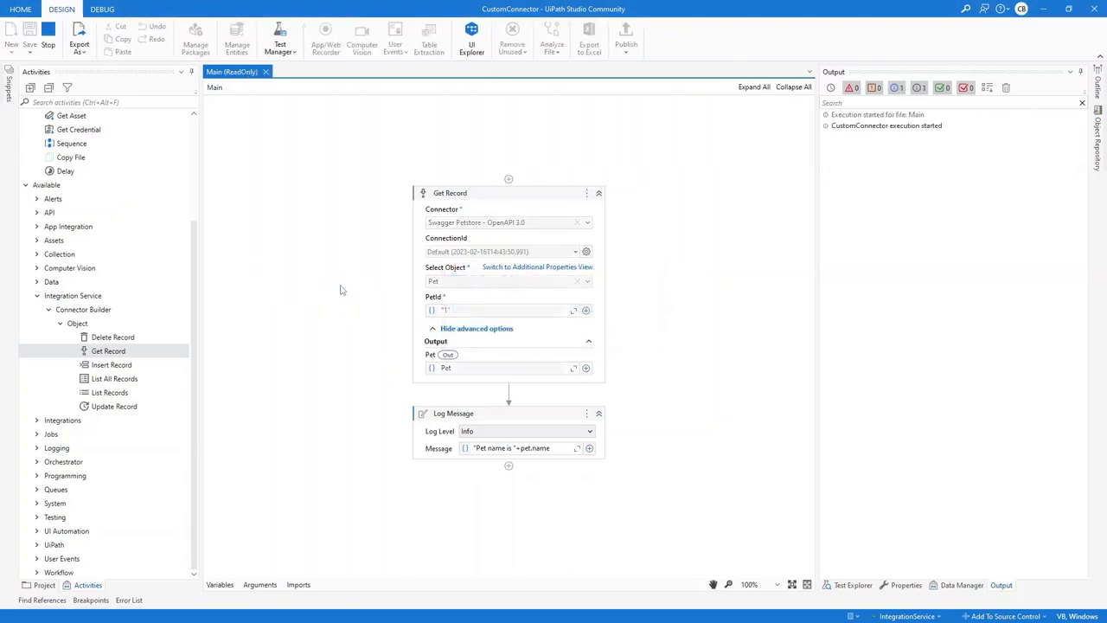
pyautogui.click(871, 150)
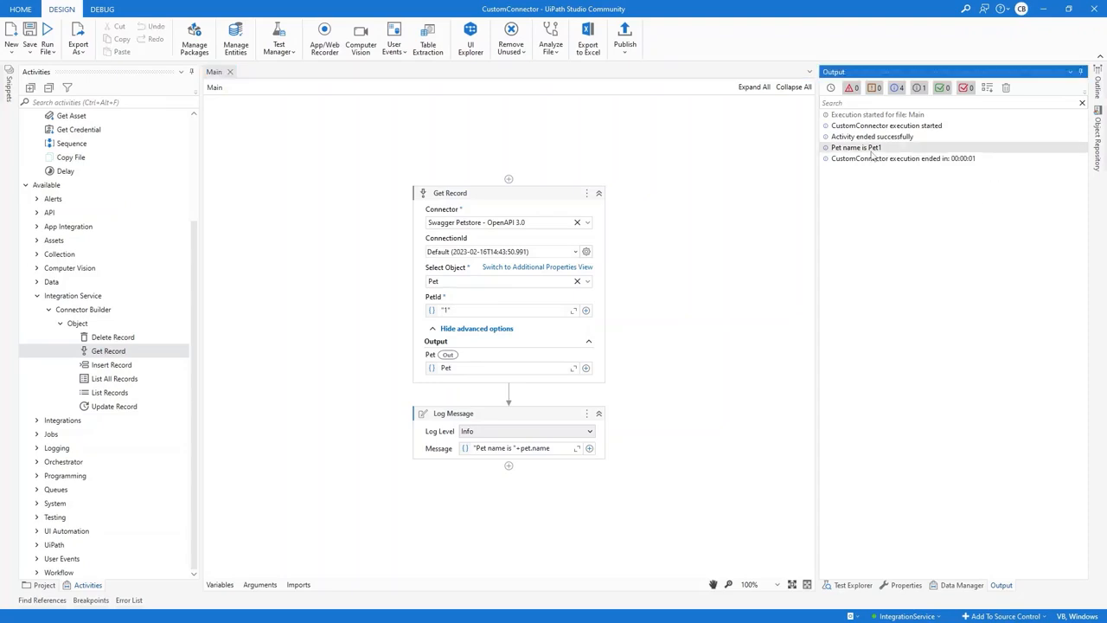
pyautogui.press('ctrl')
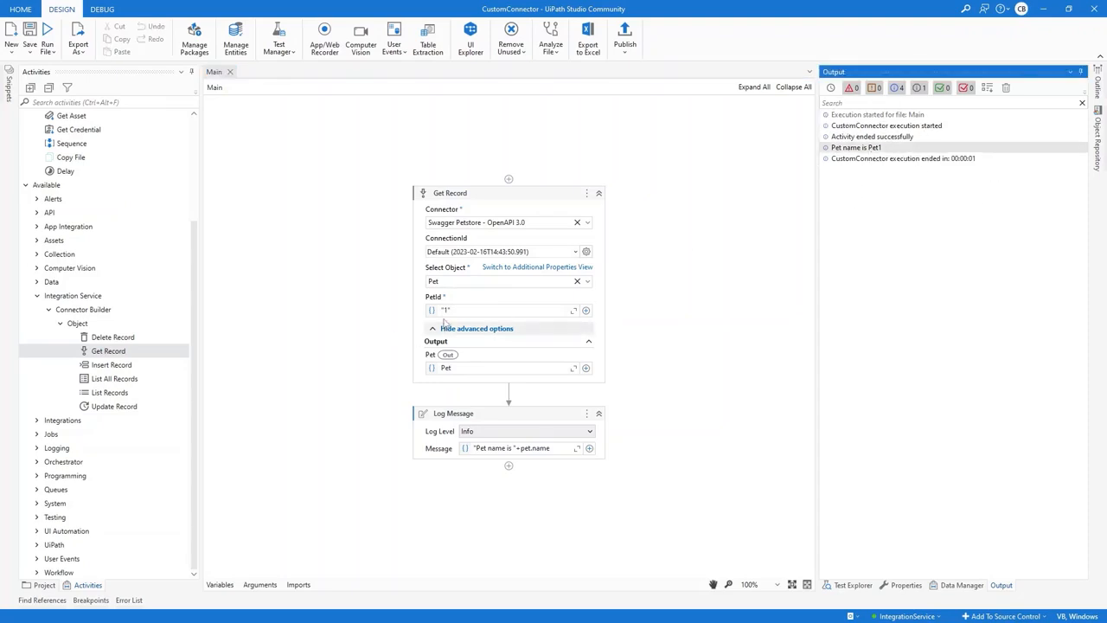
pyautogui.click(683, 318)
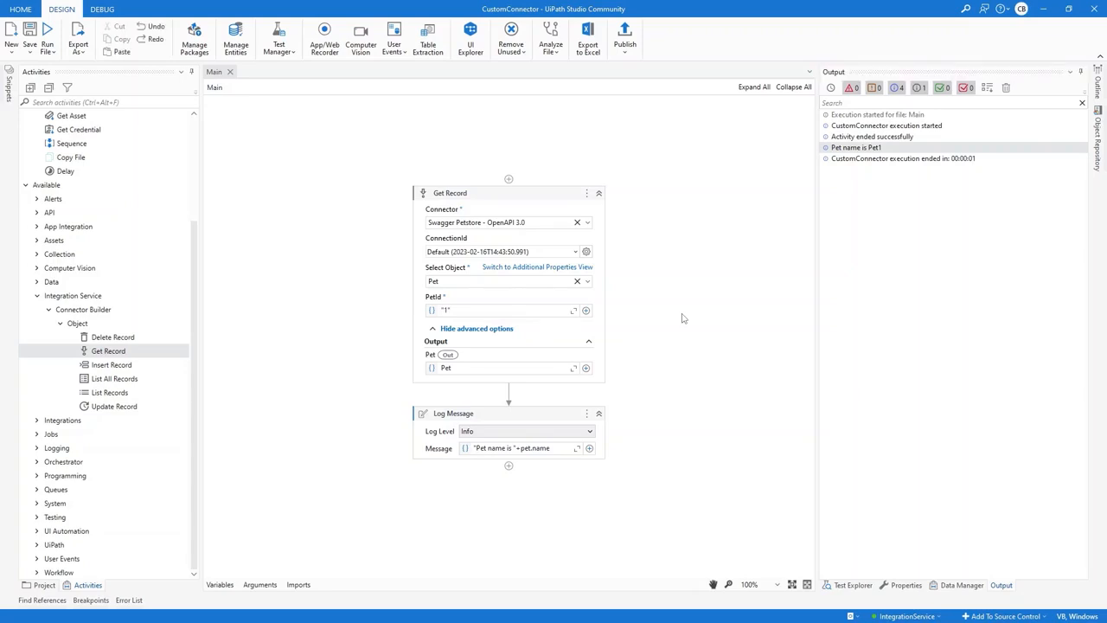